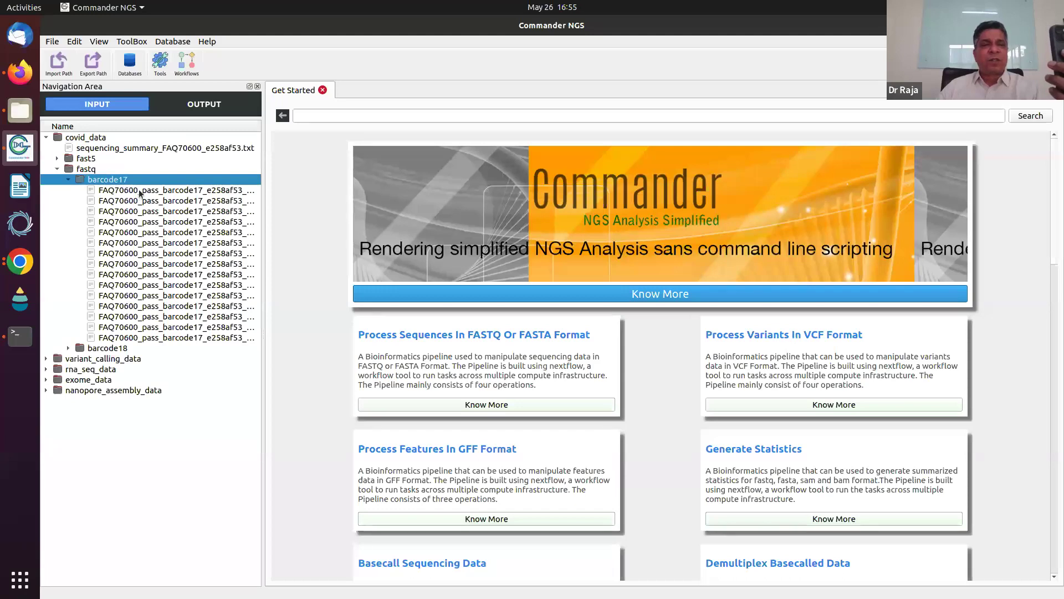
click(139, 191)
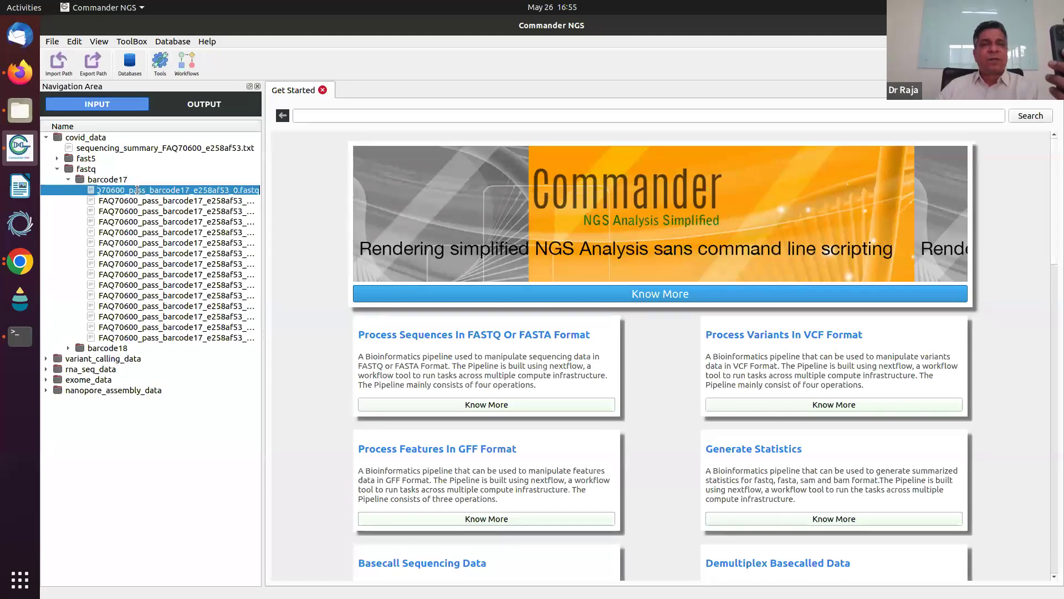
right_click(94, 191)
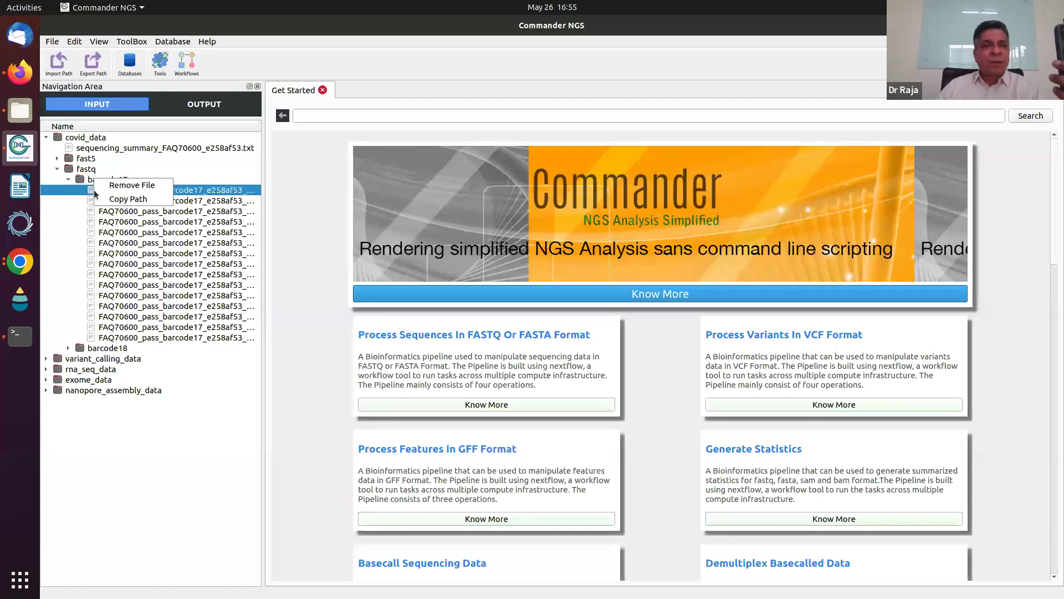
click(25, 123)
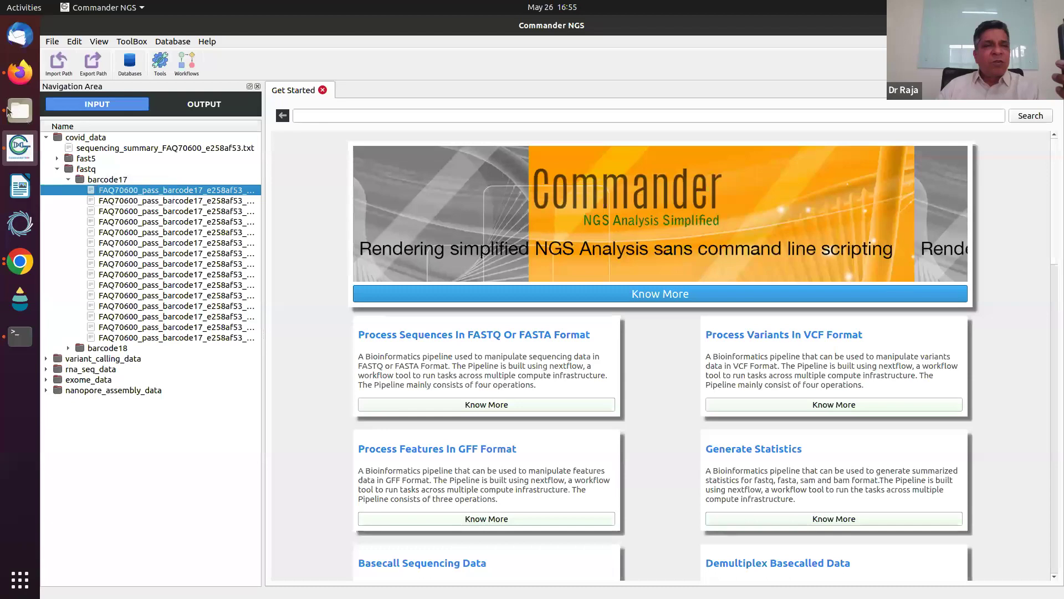
Switch to Files and open FAQ70600_pass_barcode17_e258af53_0.fastq from Downloads/data/covid_data/fastq/barcode17 in the text editor.
click(20, 110)
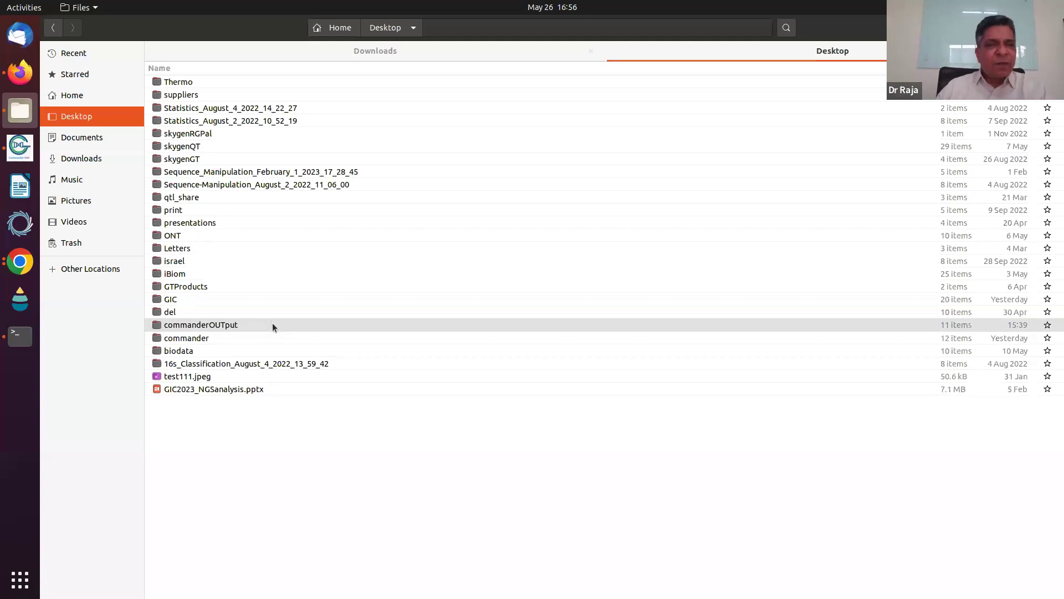
click(93, 158)
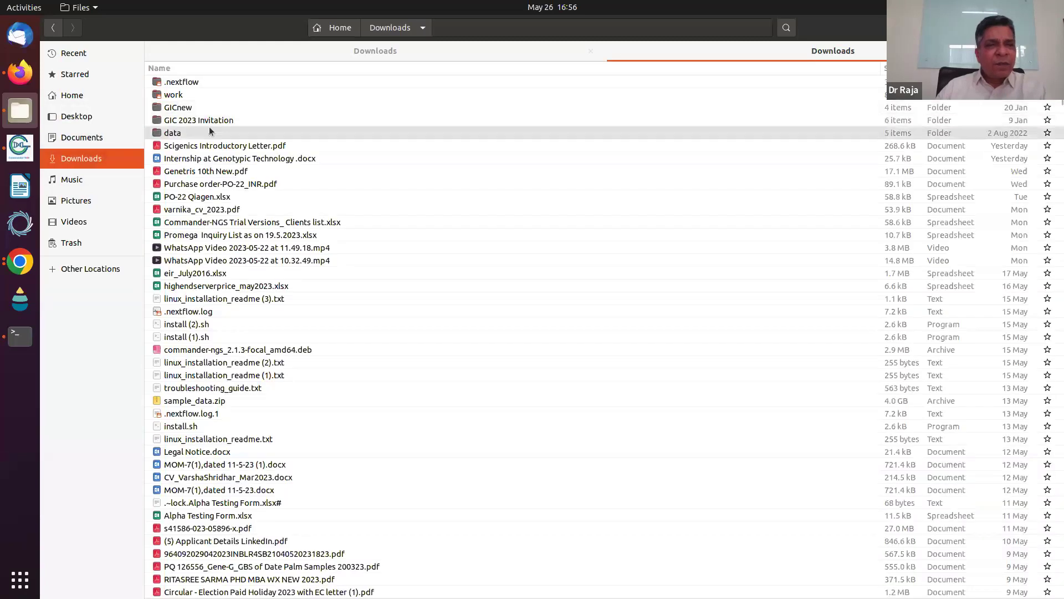
double_click(163, 132)
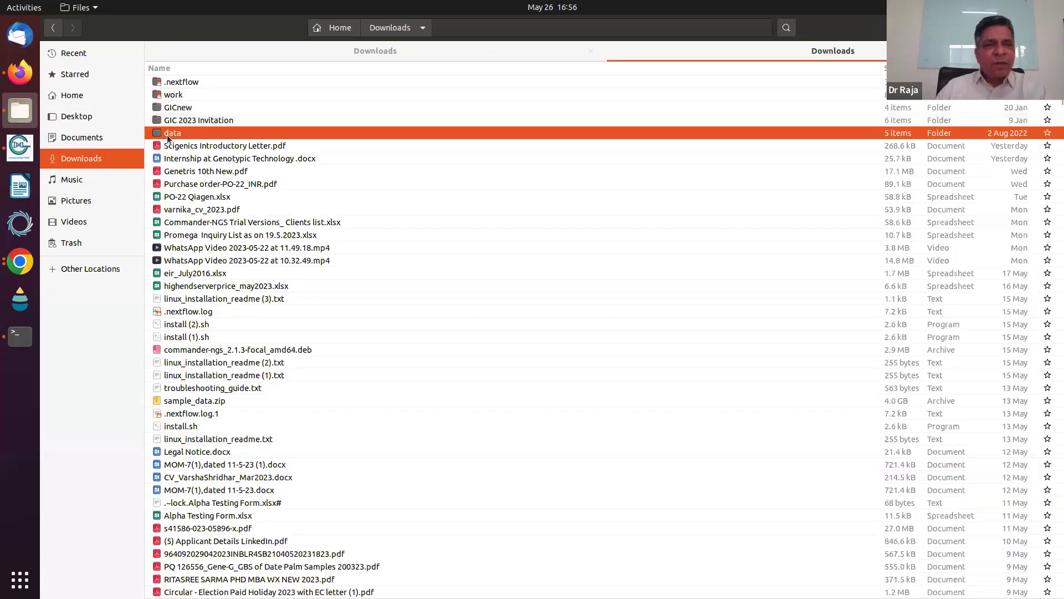
double_click(189, 83)
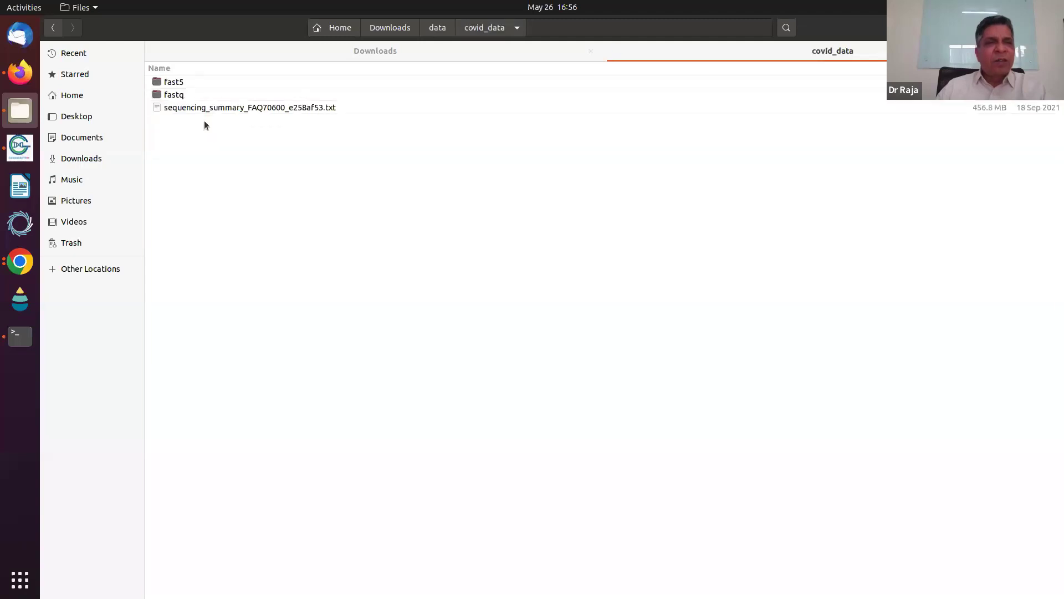
double_click(176, 94)
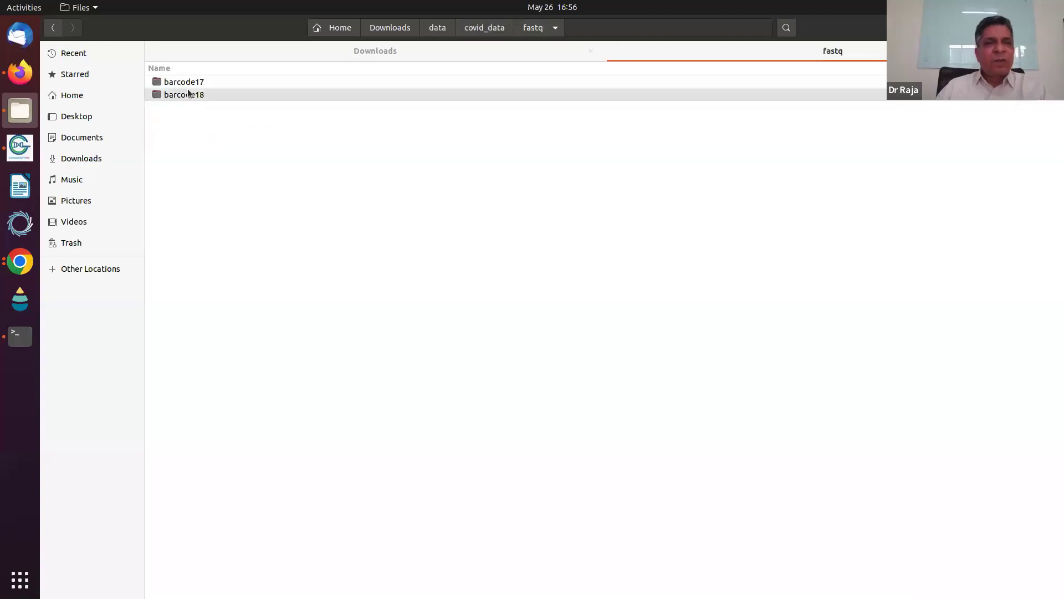
double_click(189, 82)
double_click(219, 83)
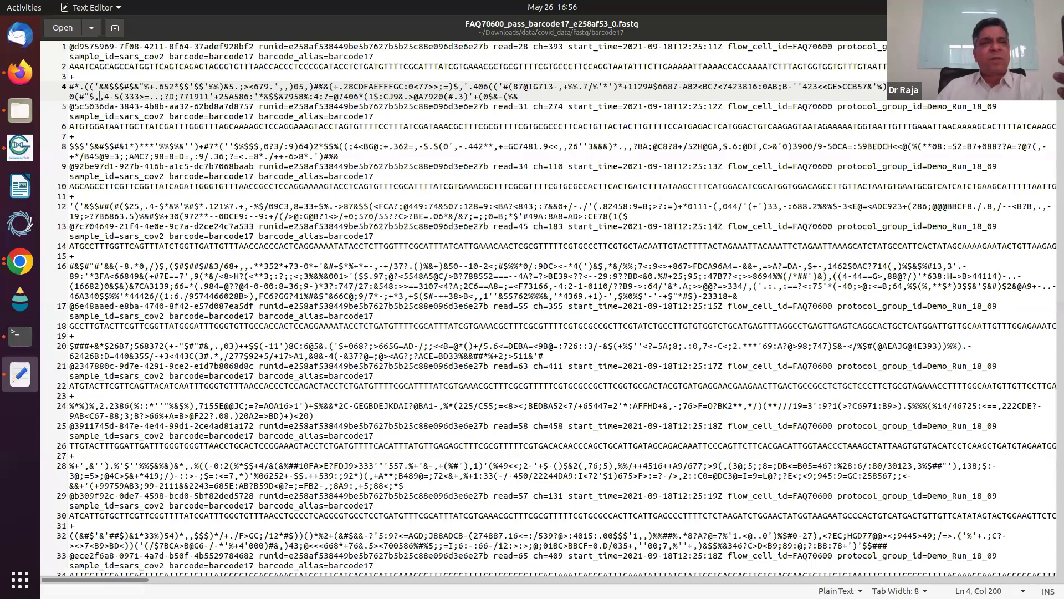
Examine the first read in the FASTQ file by highlighting its sequence line, separator line and quality string.
drag(371, 62, 511, 74)
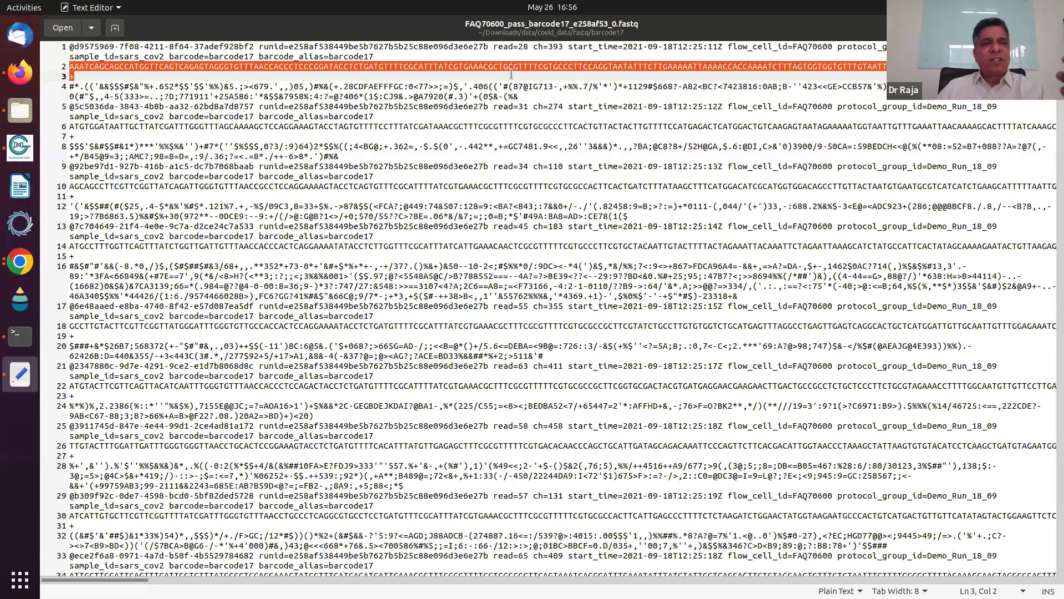
click(71, 77)
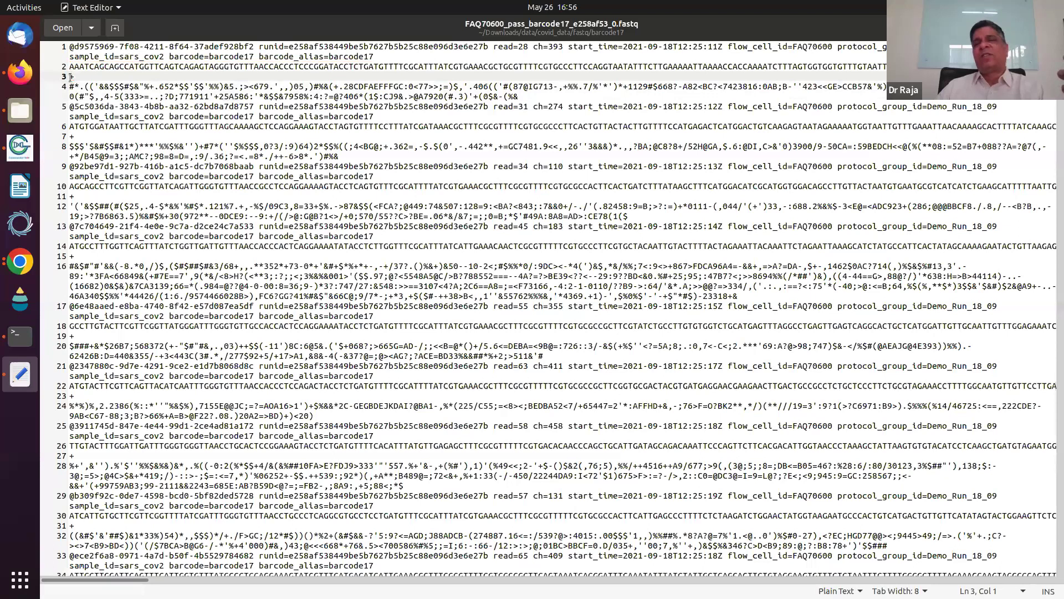
drag(69, 87, 545, 99)
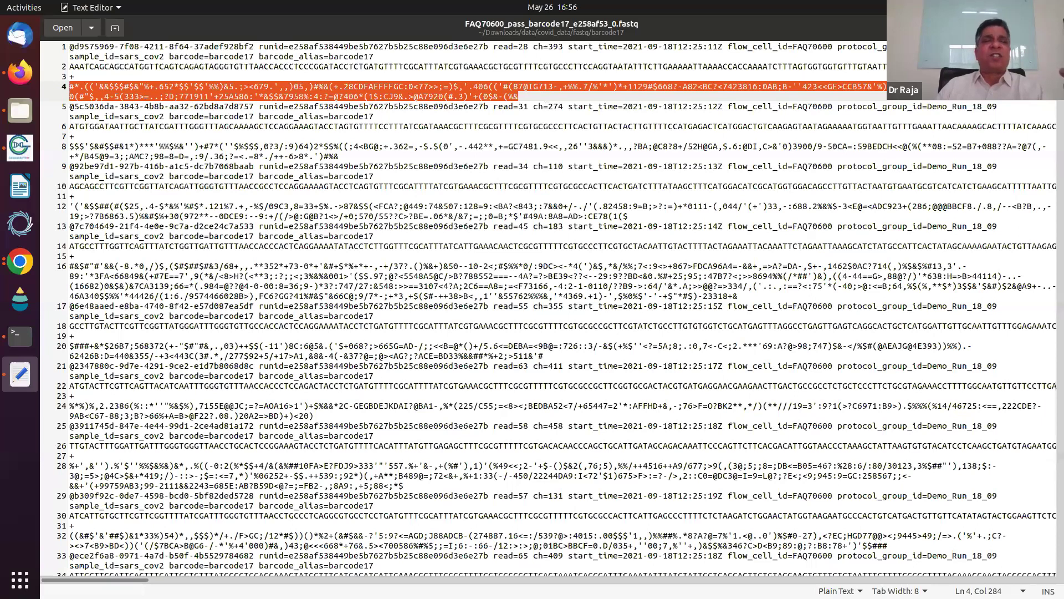
Switch back to Commander NGS, review the list of output projects, and return to the input data.
key(alt+Tab)
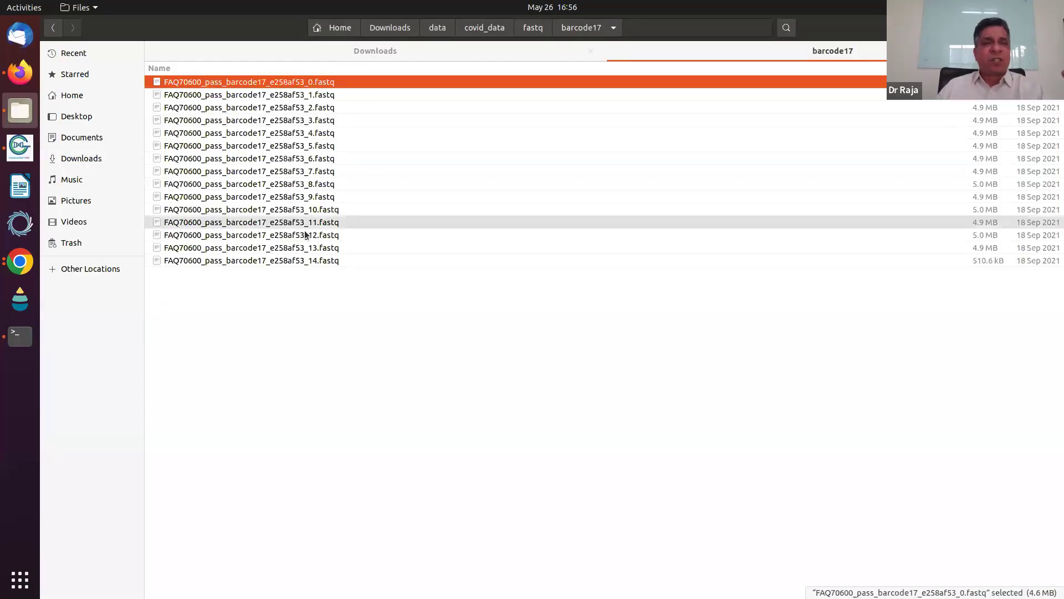
click(20, 147)
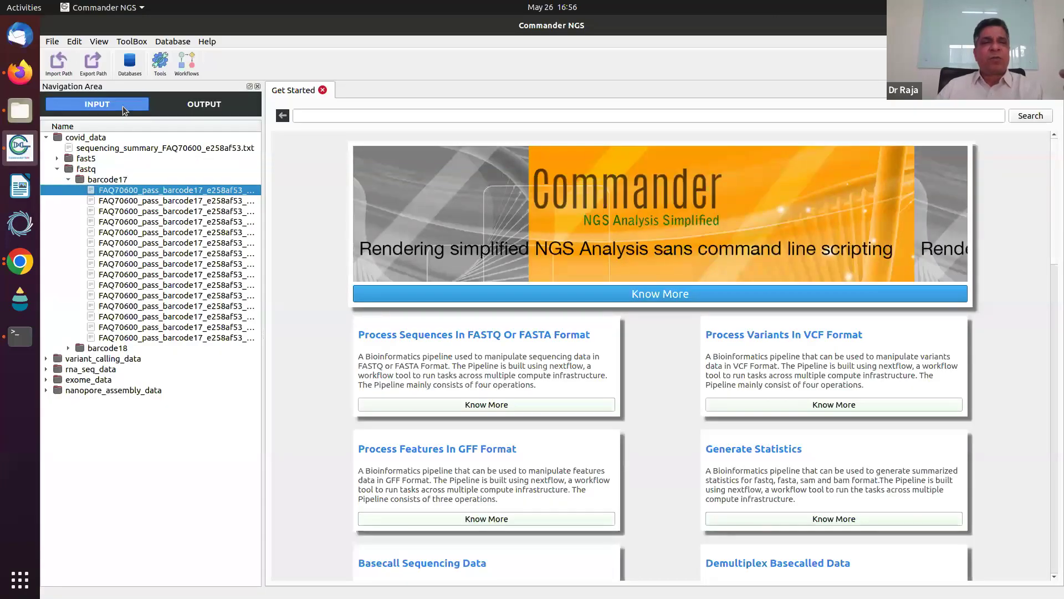
click(221, 105)
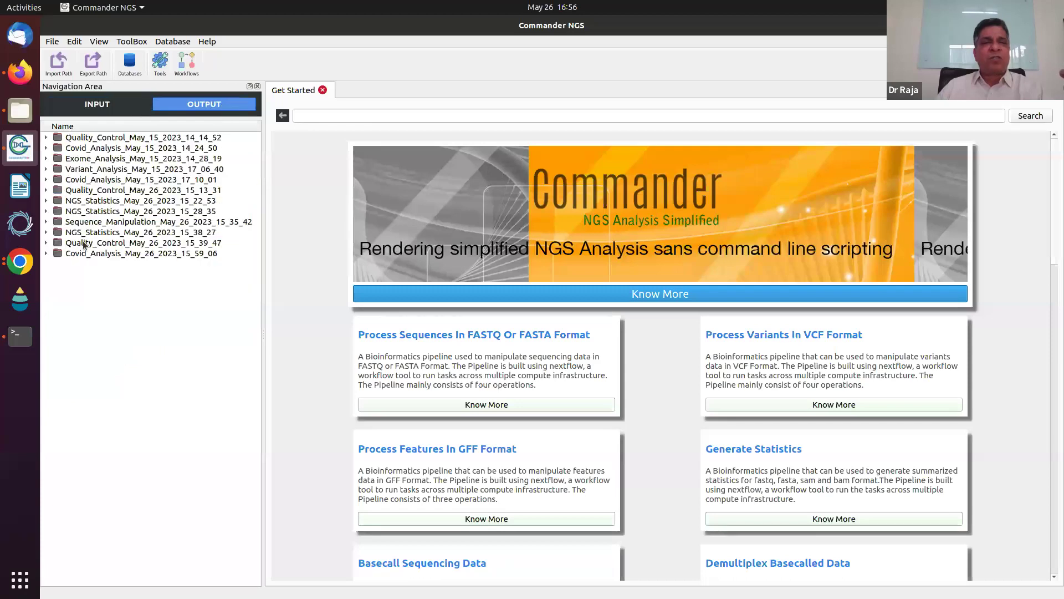
click(98, 104)
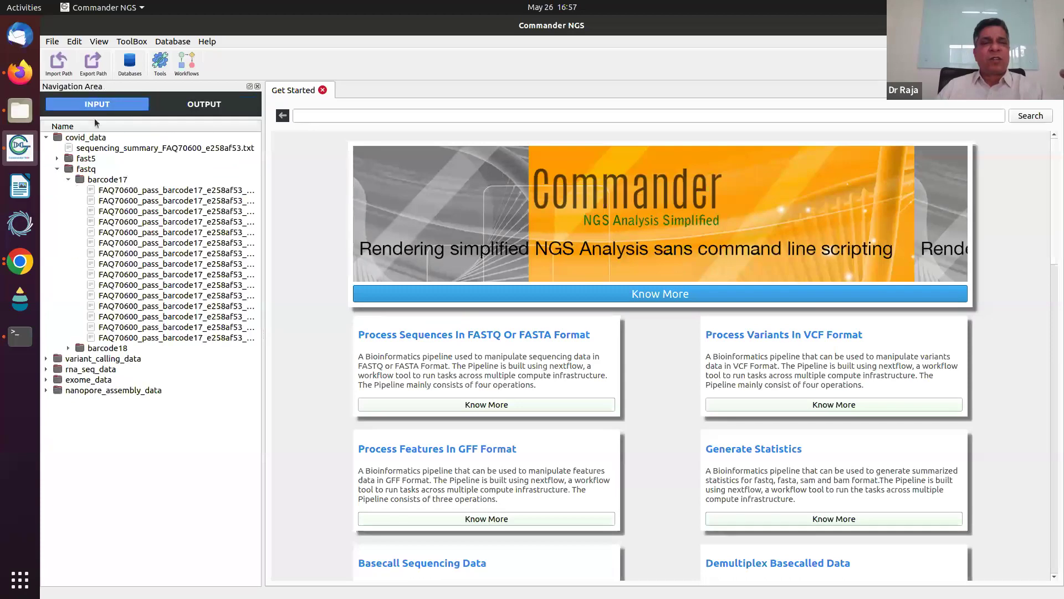
click(93, 64)
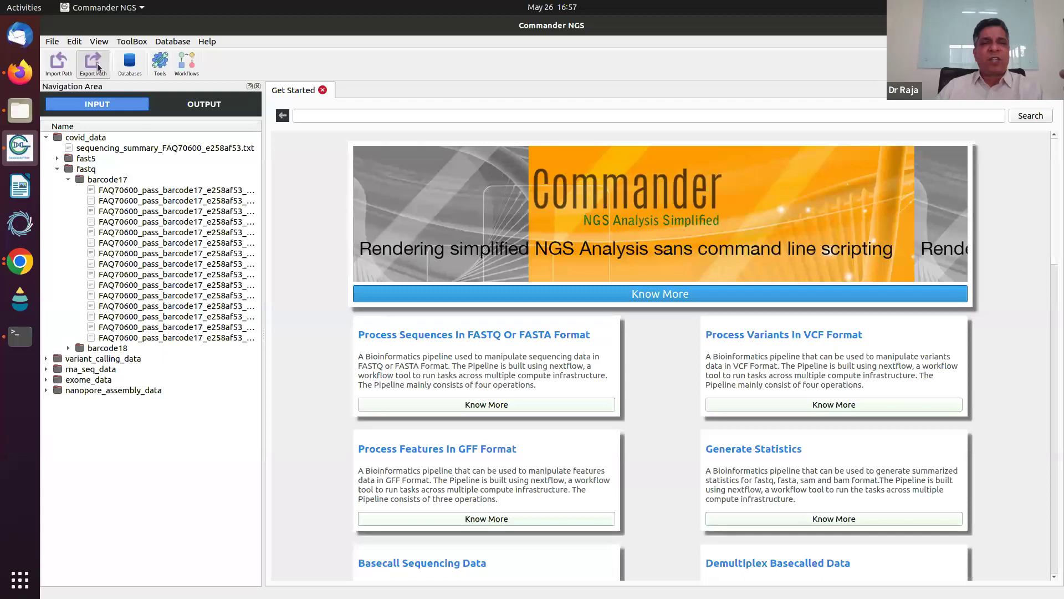
click(448, 121)
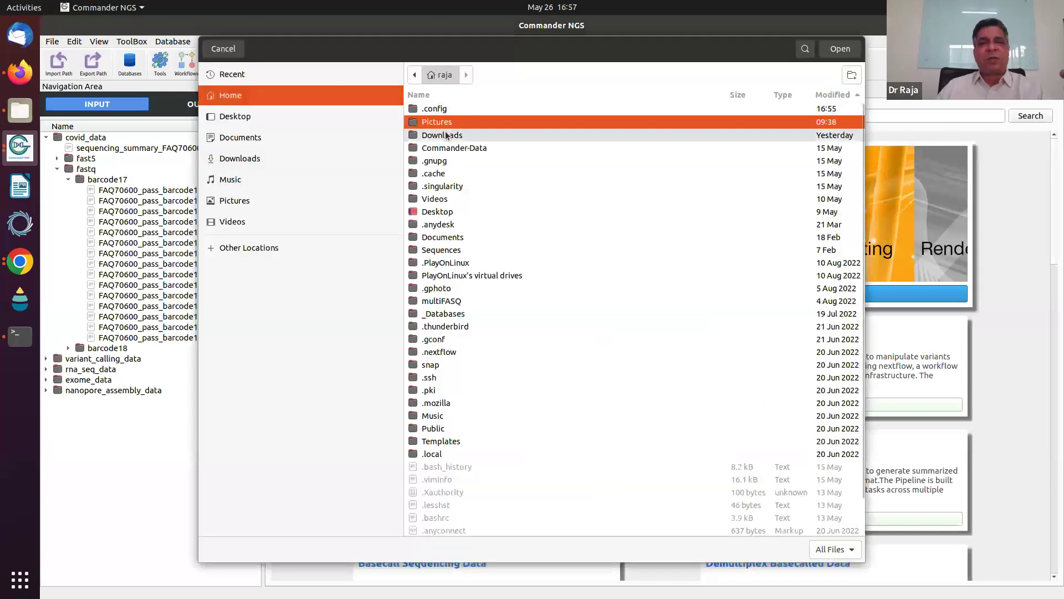
click(214, 53)
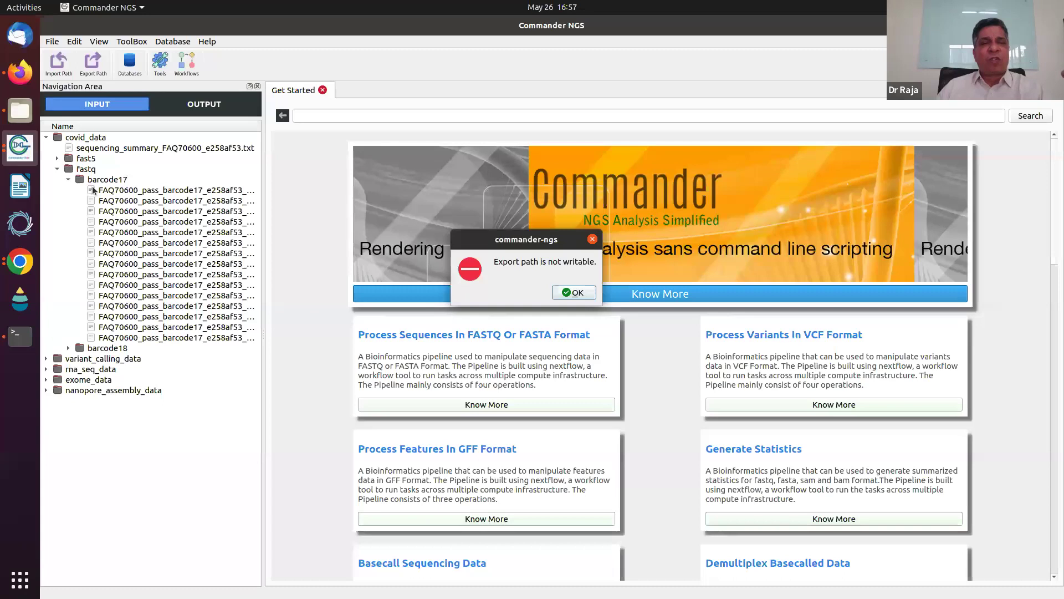
click(574, 292)
Search the tools for "stat" and create a project with the Generate Statistics tool, leaving the project name blank.
click(176, 192)
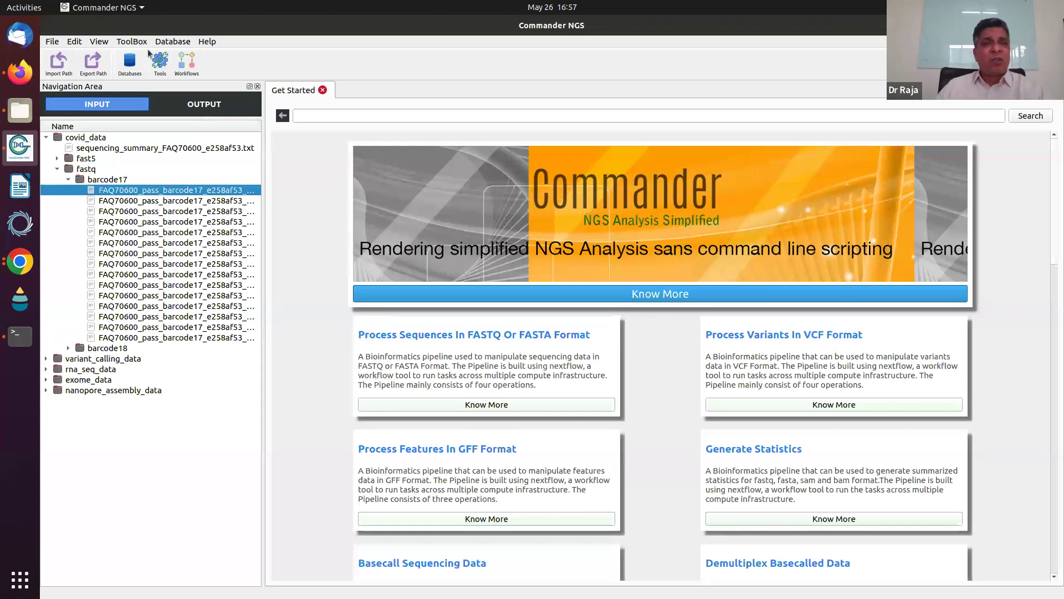
click(166, 69)
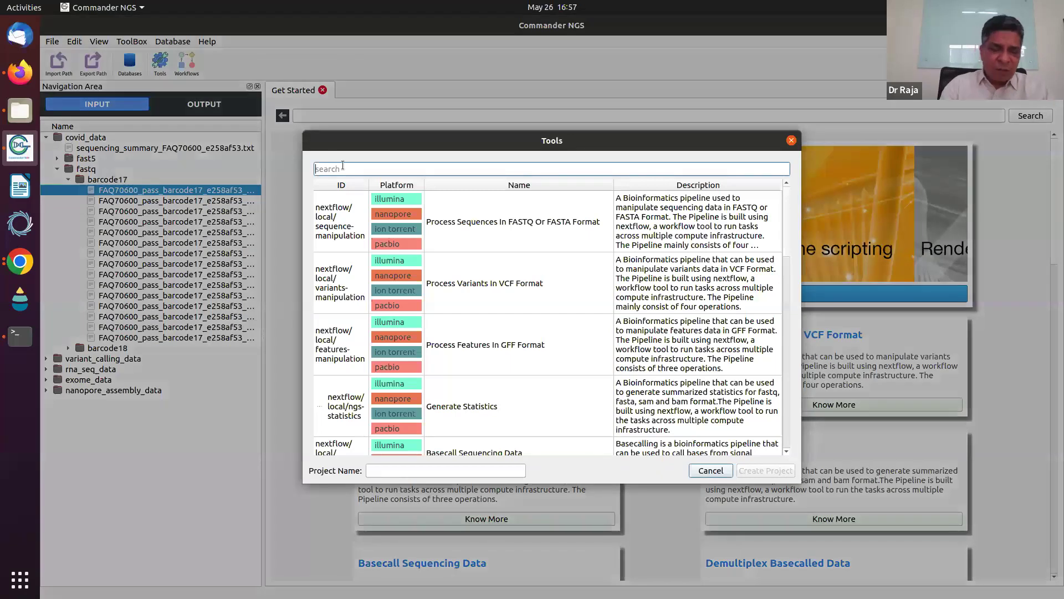
text(s)
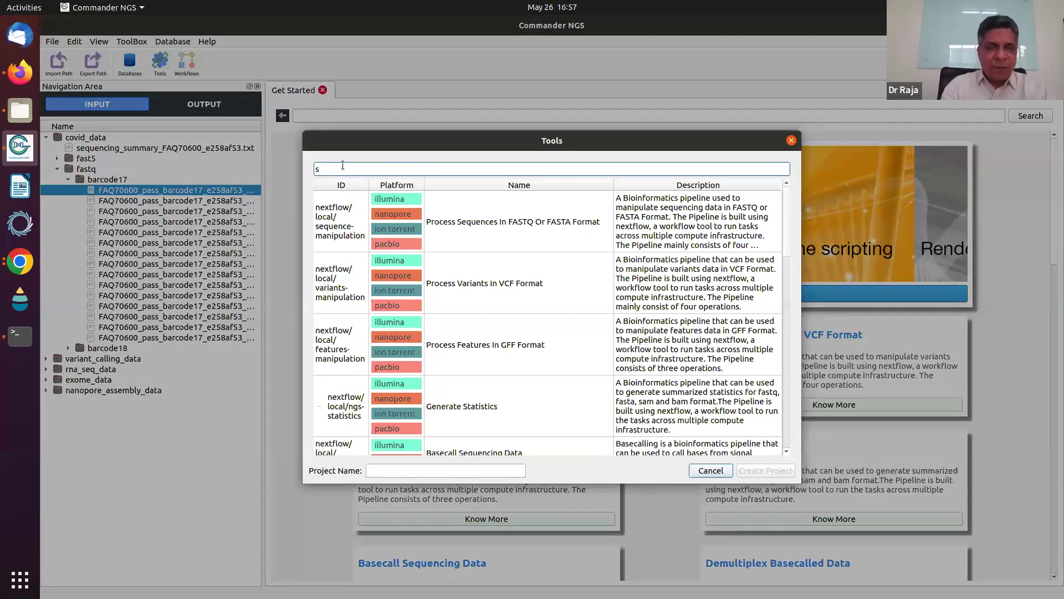
text(tat)
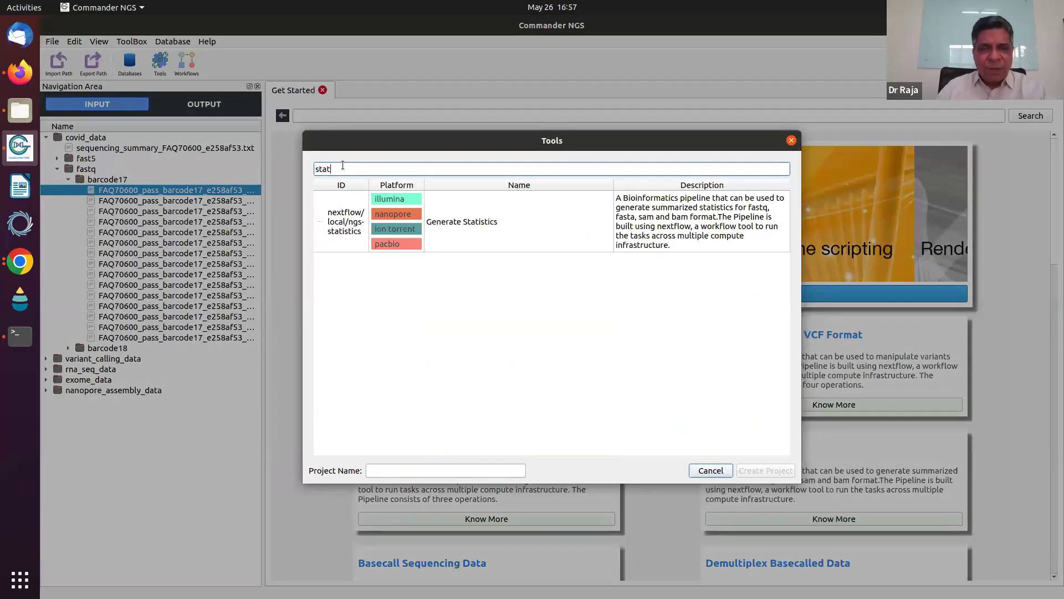
click(451, 224)
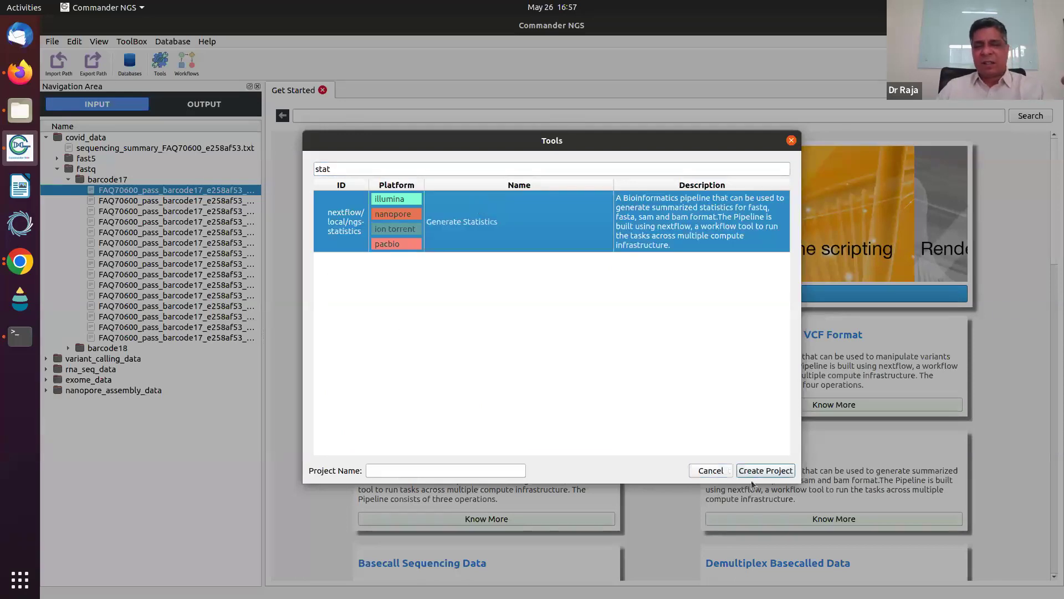
click(754, 470)
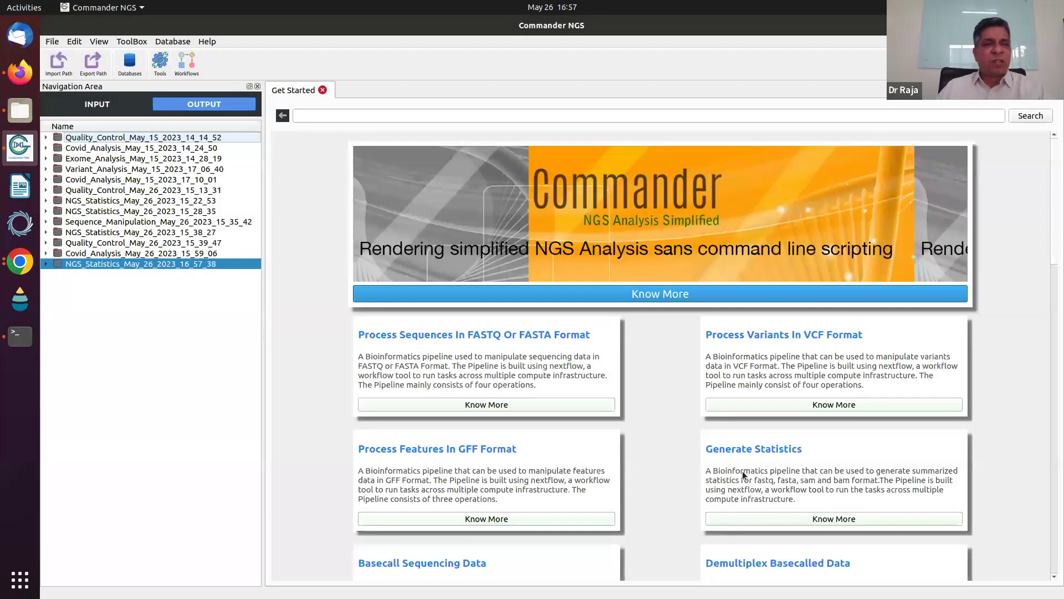
Choose the fastq-stats tool in the new statistics project's inputs.json, save the inputs, and run the project.
click(46, 264)
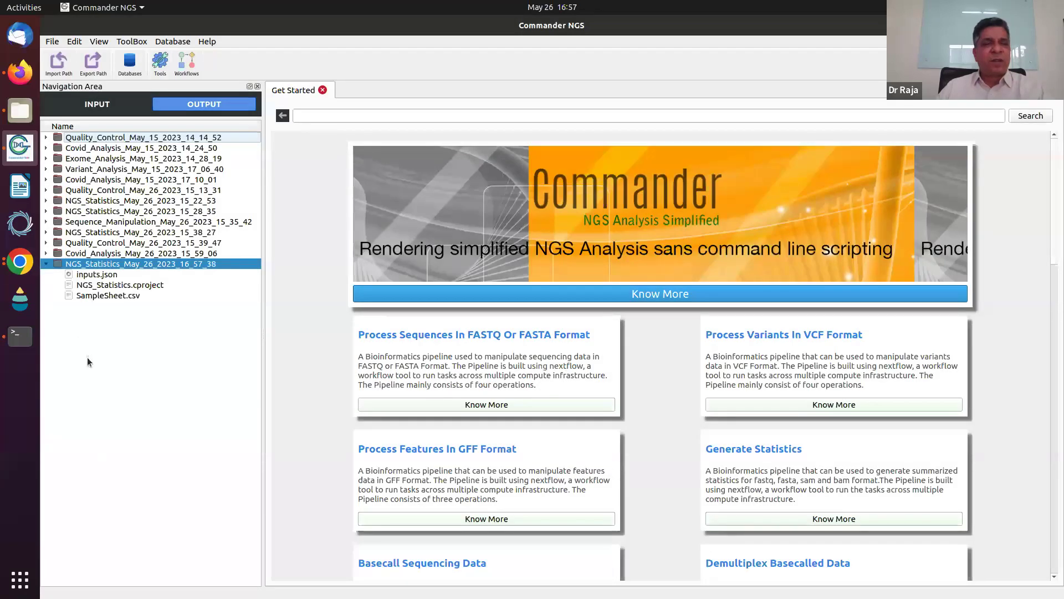
click(108, 276)
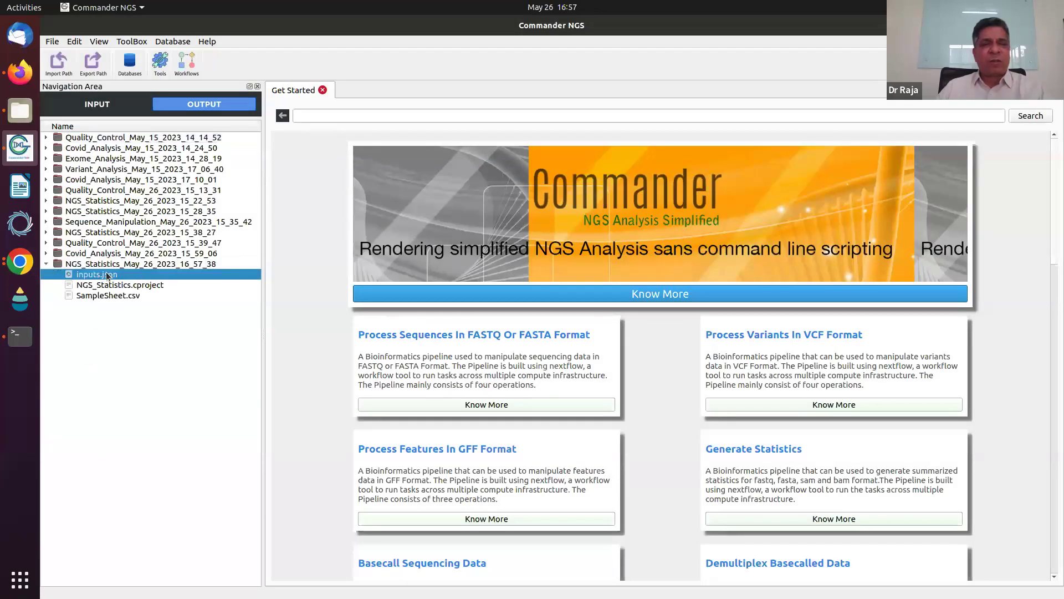
double_click(108, 275)
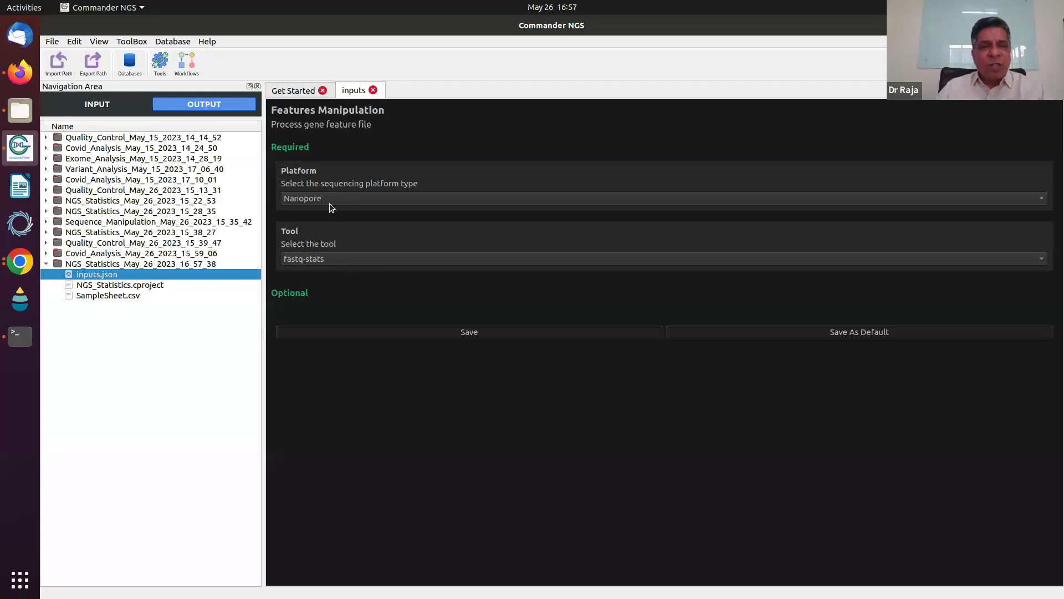
click(309, 260)
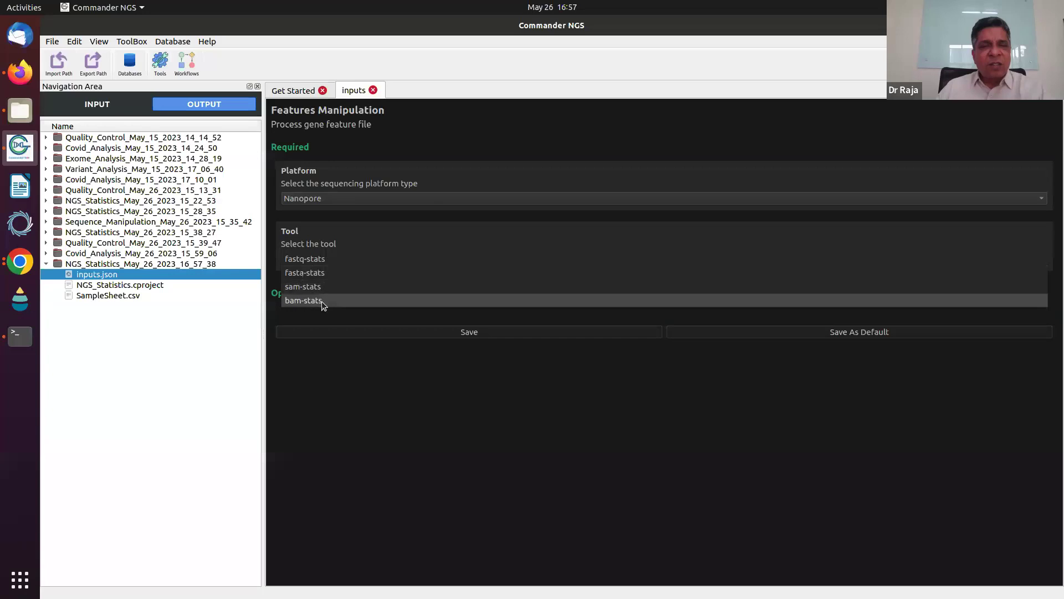
click(324, 259)
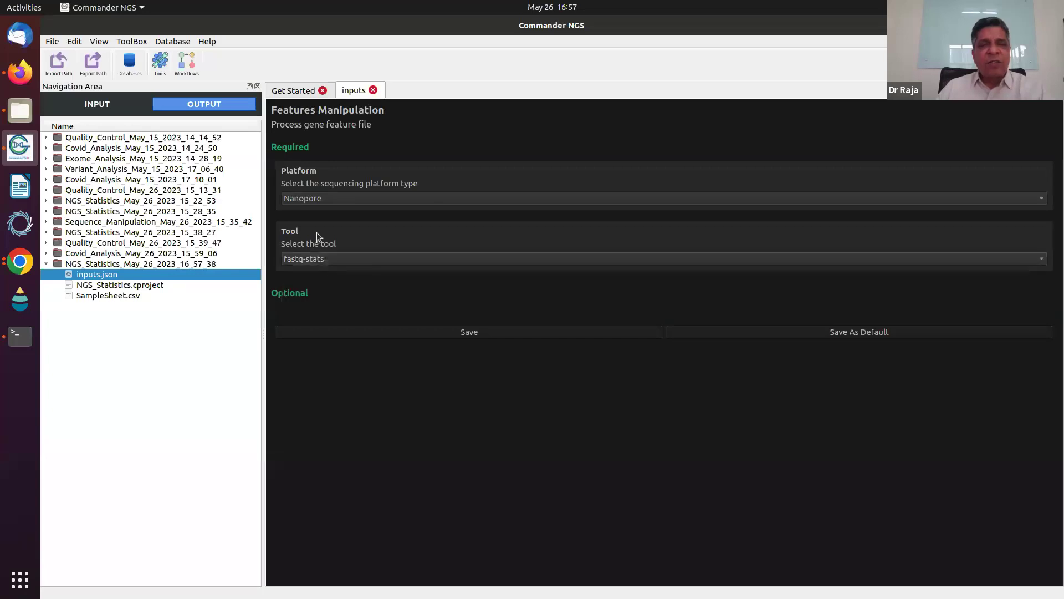
click(451, 332)
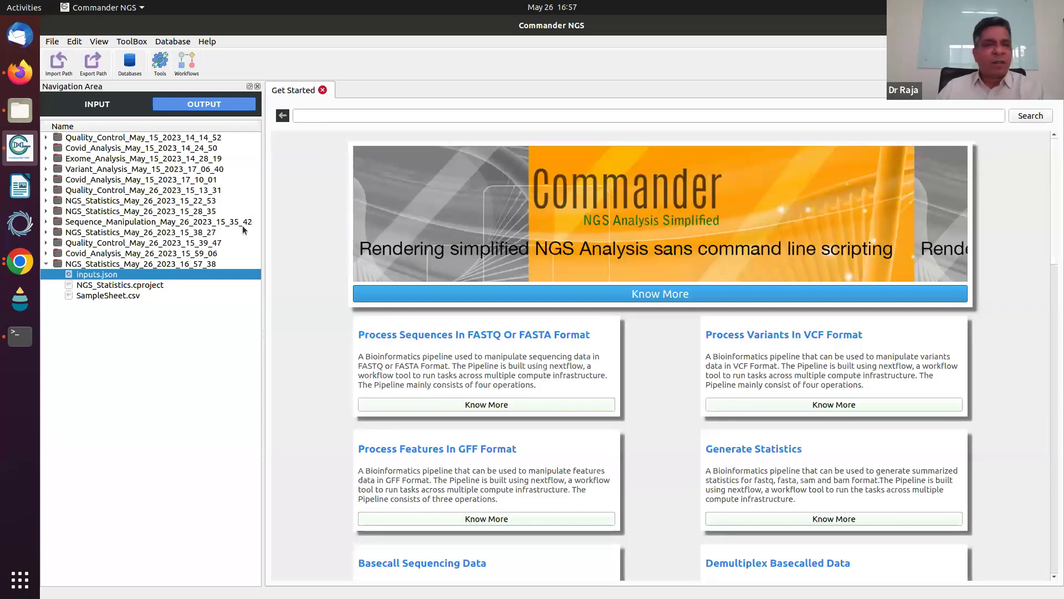
click(138, 264)
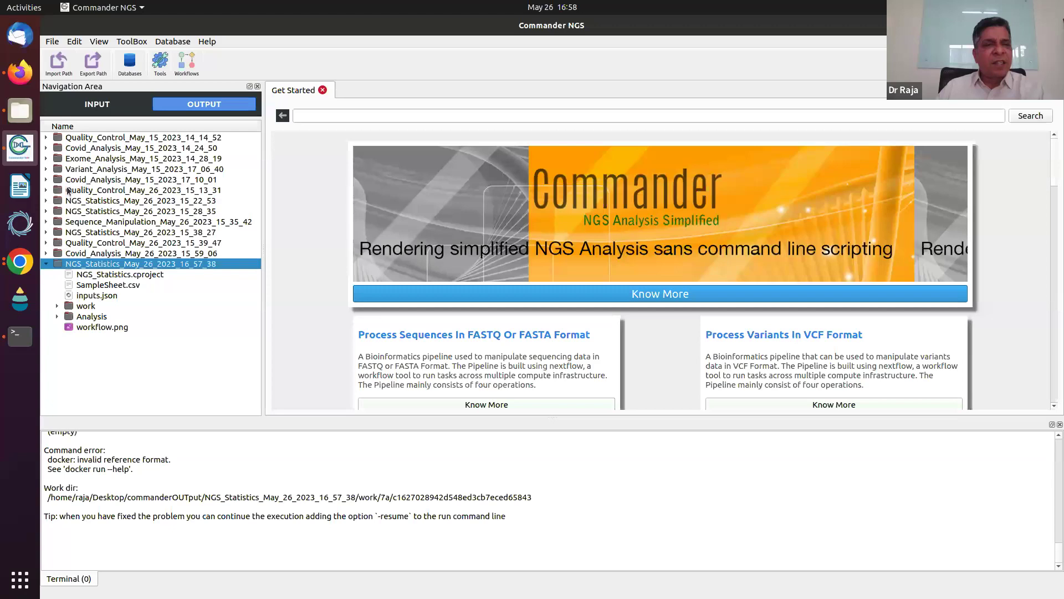
Open compiled_stats.tsv from the Analysis folder of the Quality_Control_May_15_2023_14_14_52 project.
click(46, 138)
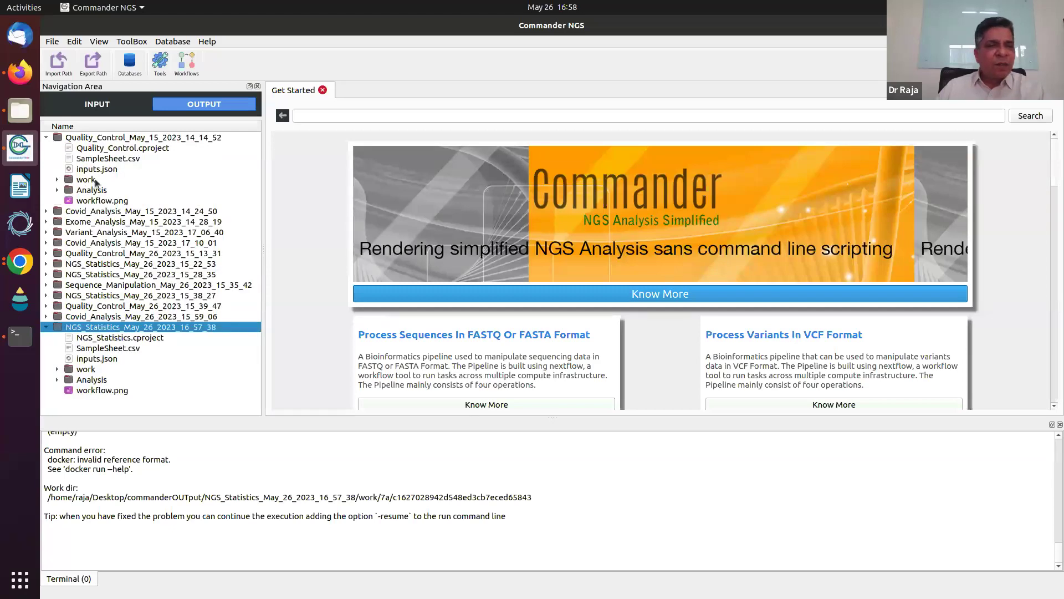
click(58, 191)
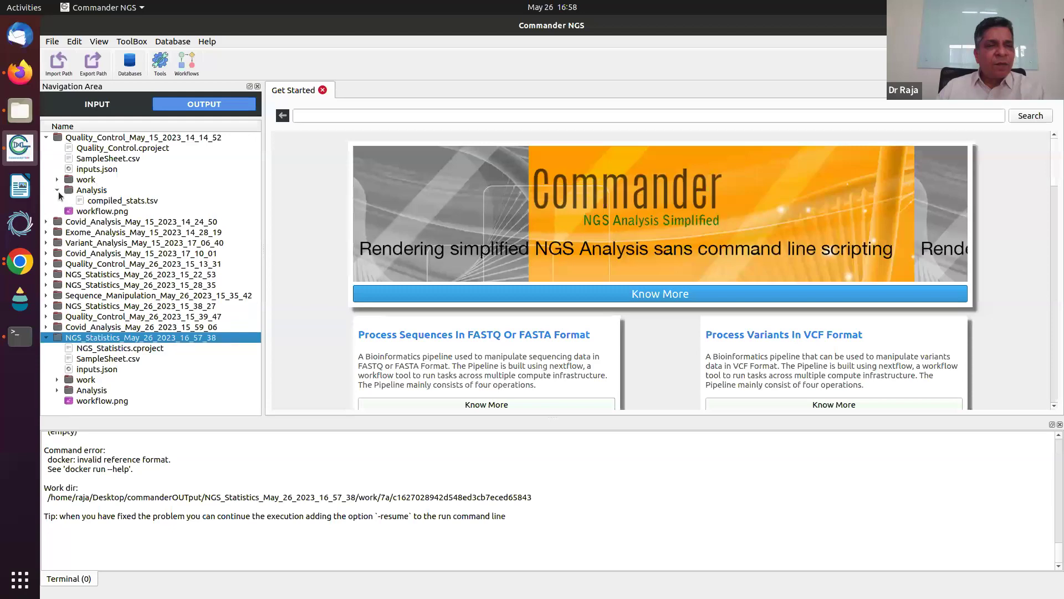
double_click(106, 202)
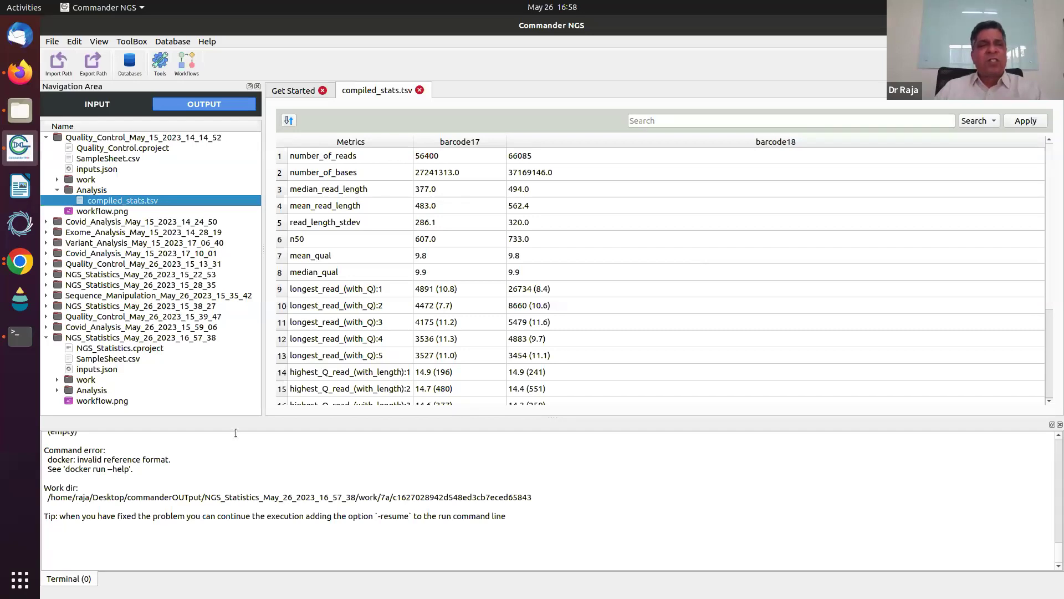
Select the fastq folder of covid_data, search the workflows for "covid", and create a SARS-Cov Analysis project with a blank project name.
click(90, 105)
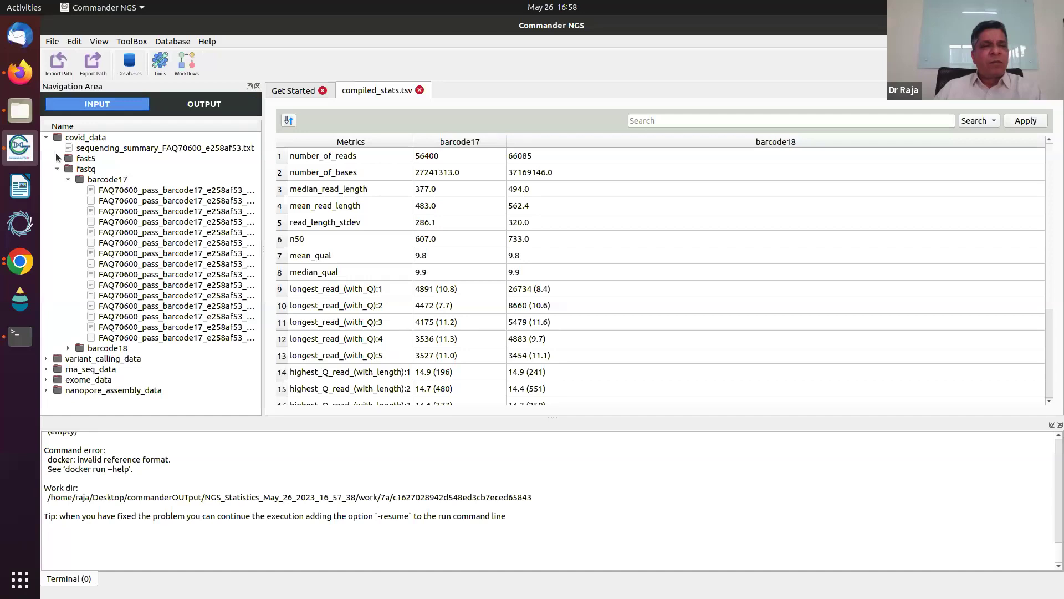
click(65, 169)
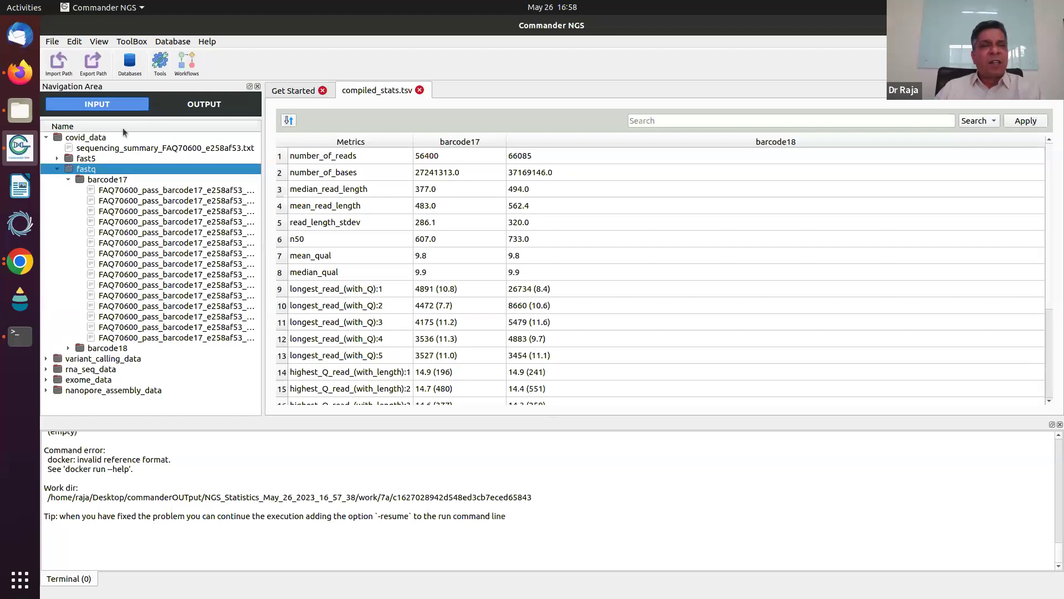
click(182, 67)
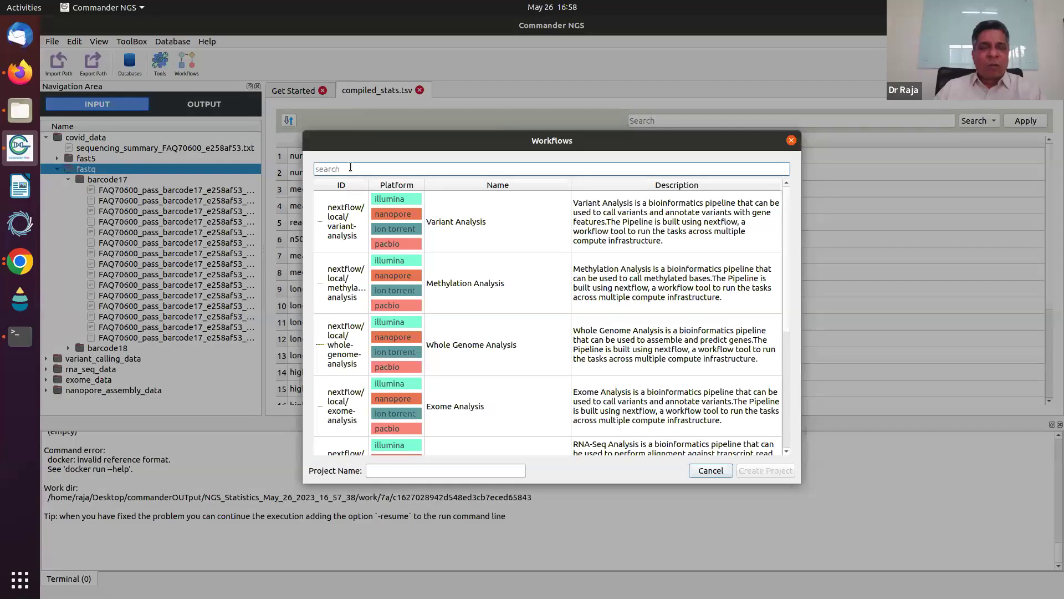
click(351, 167)
text(c)
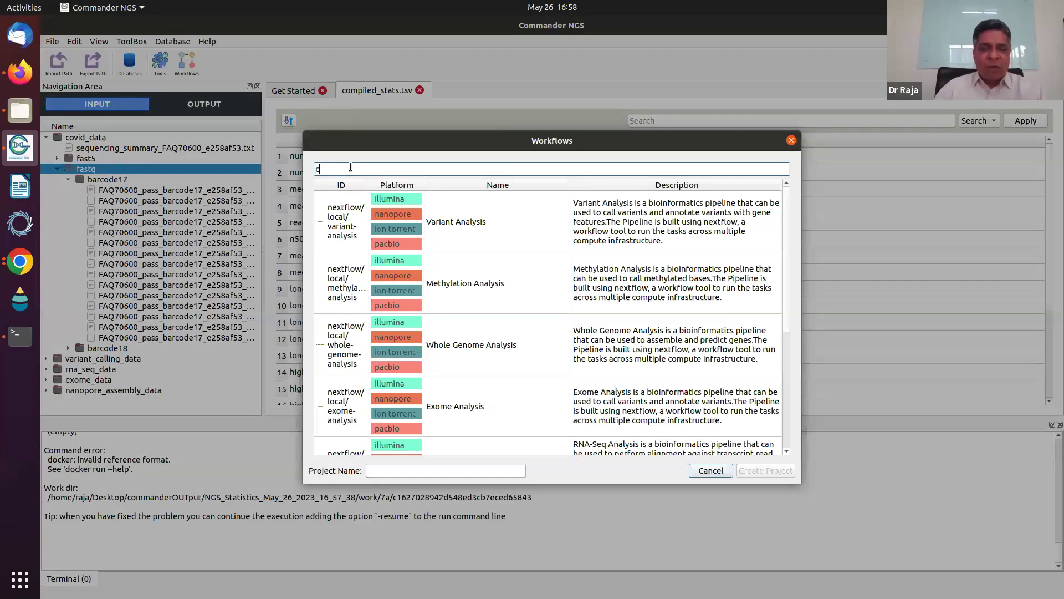
text(ovid)
click(454, 220)
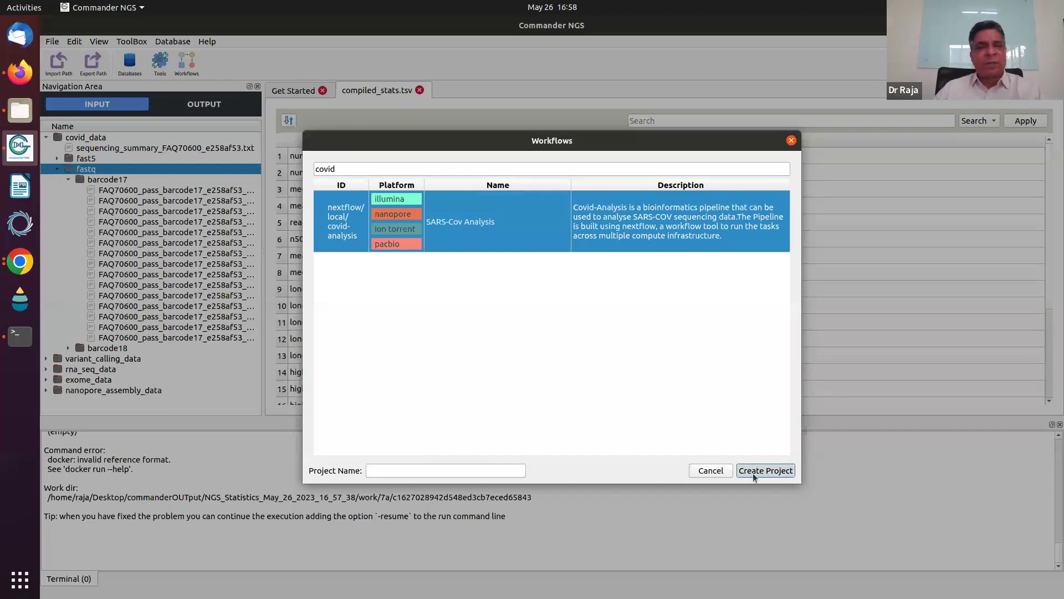
click(753, 472)
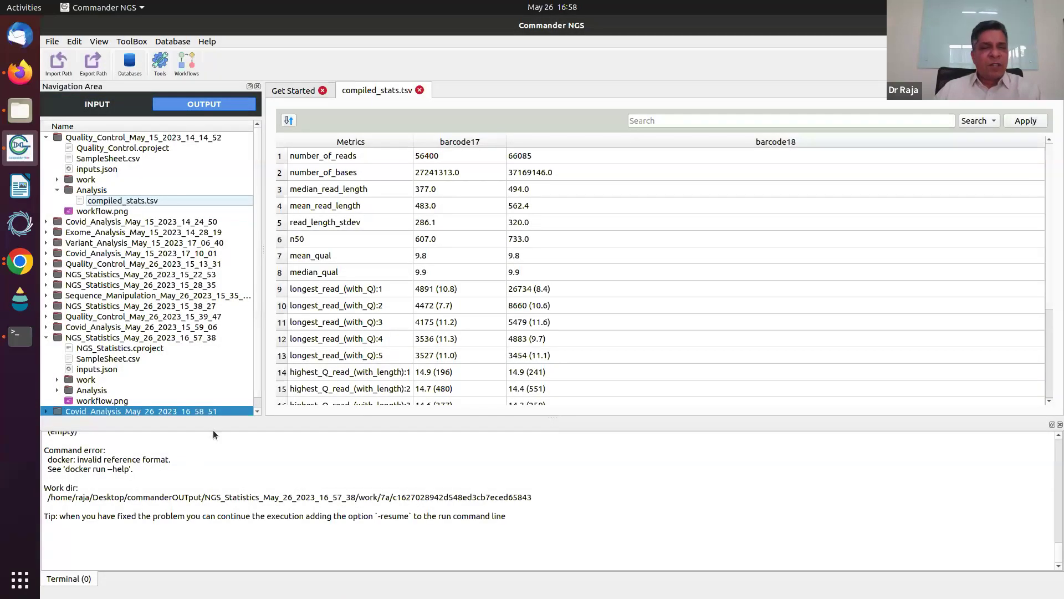
Open inputs.json of the new Covid_Analysis_May_26_2023_16_58_51 project and switch its tool to General.
scroll(255, 366, down, 1)
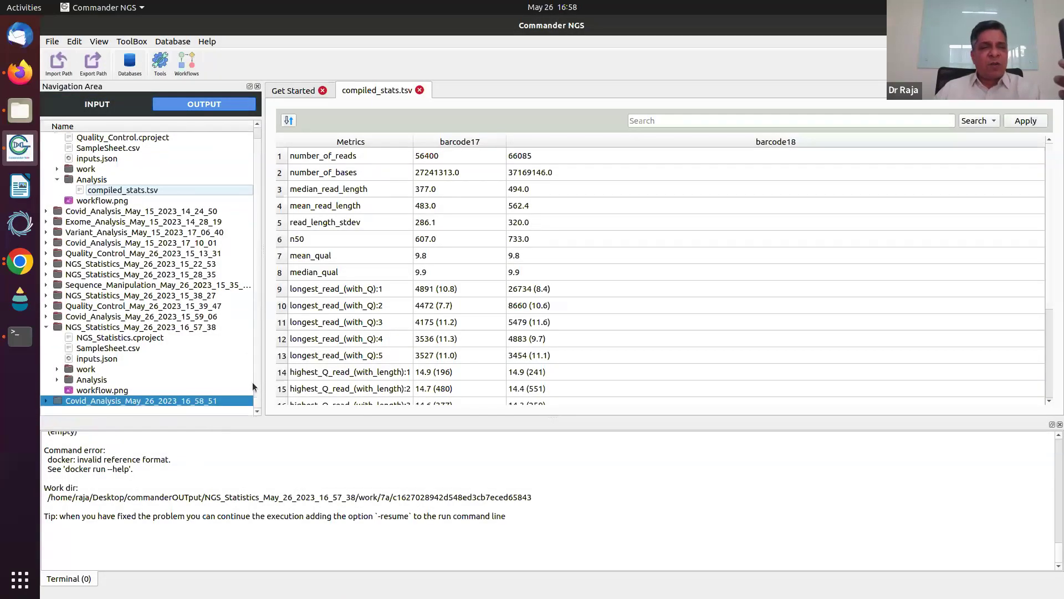
click(47, 402)
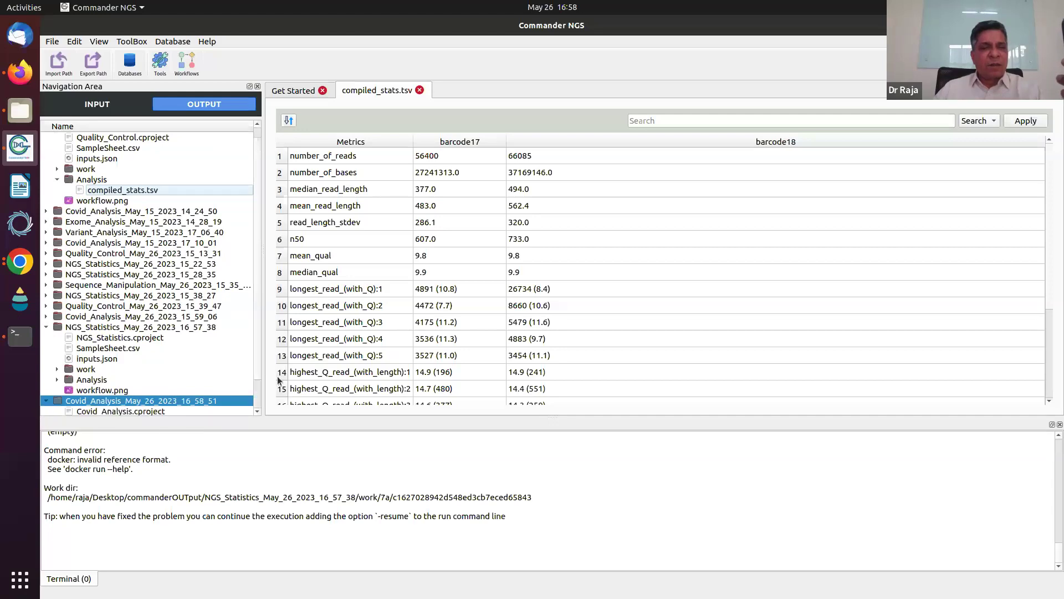
scroll(251, 410, down, 1)
double_click(93, 391)
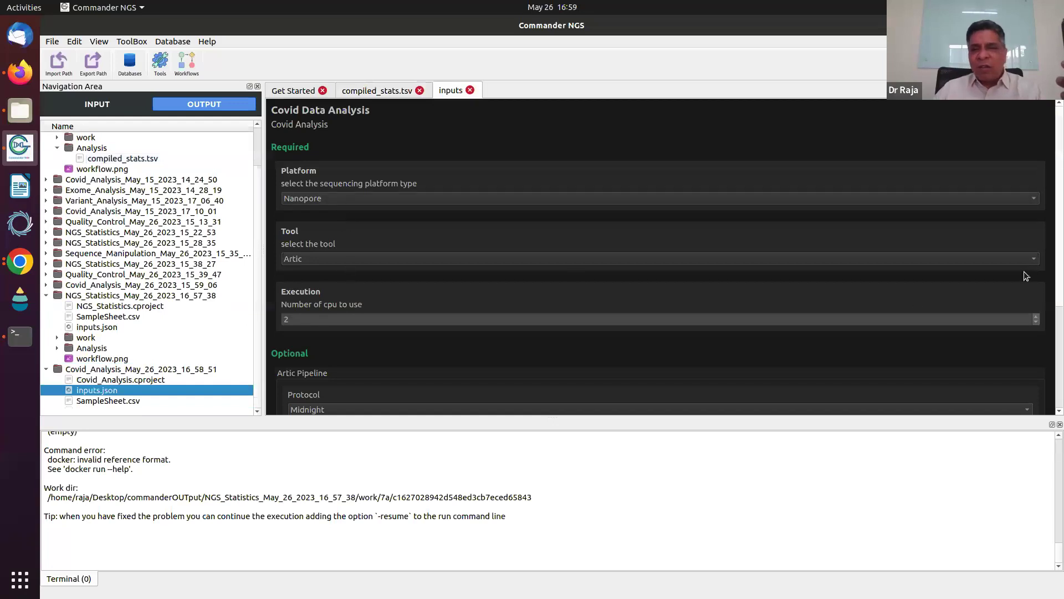
click(1038, 263)
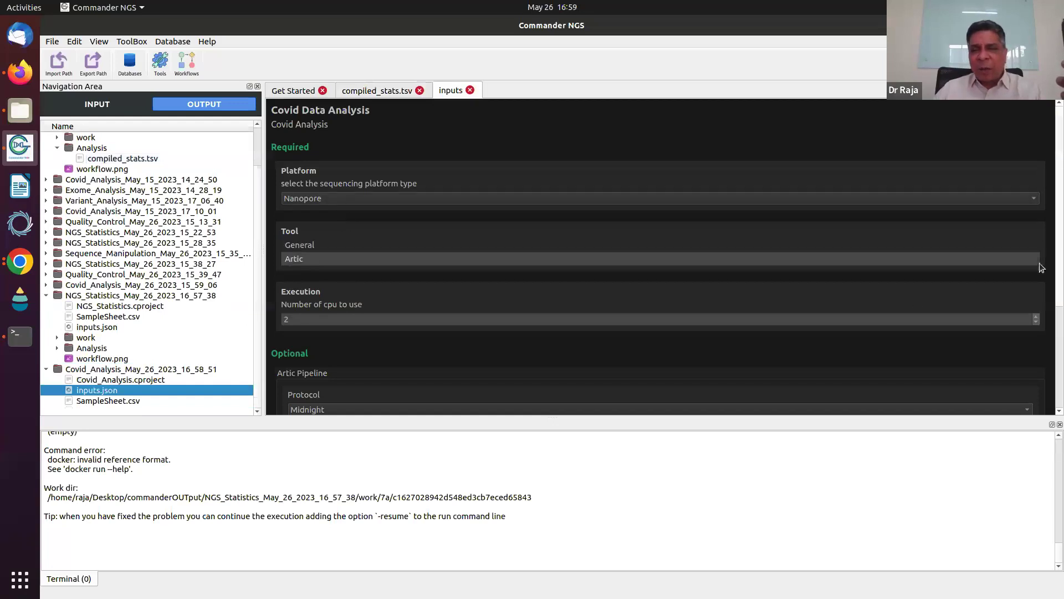
click(882, 245)
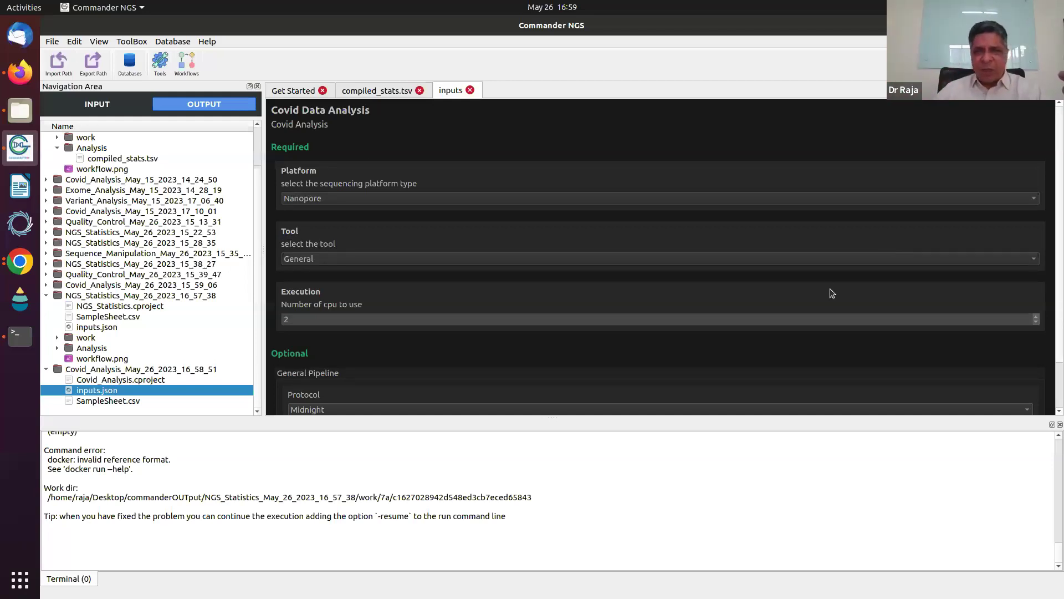
Set the Covid analysis to use 4 CPUs with the Artic tool, keep the Midnight protocol, and save the inputs.
click(337, 320)
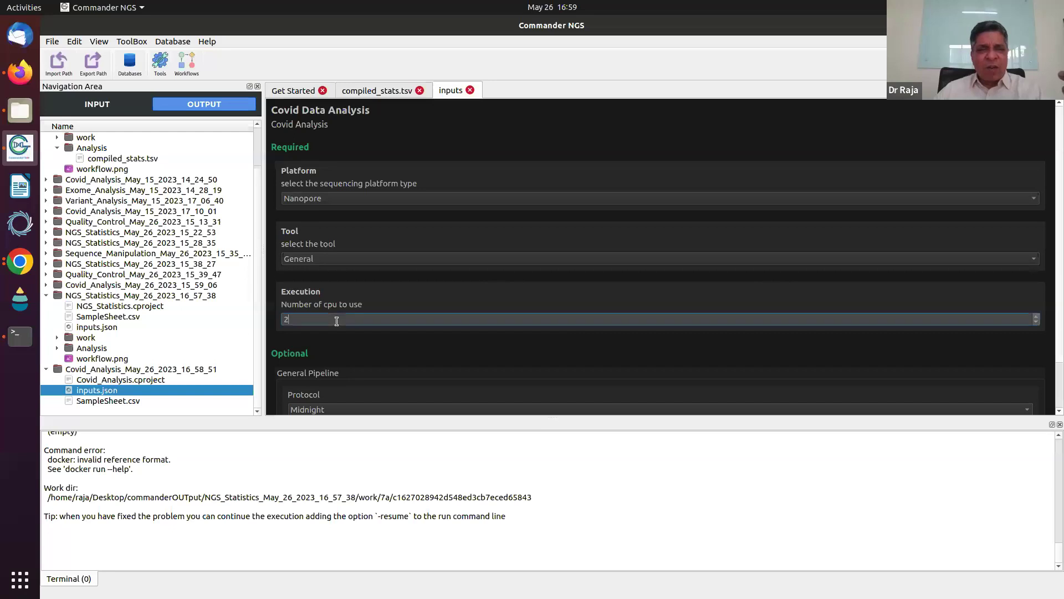
key(BackSpace)
scroll(543, 224, down, 2)
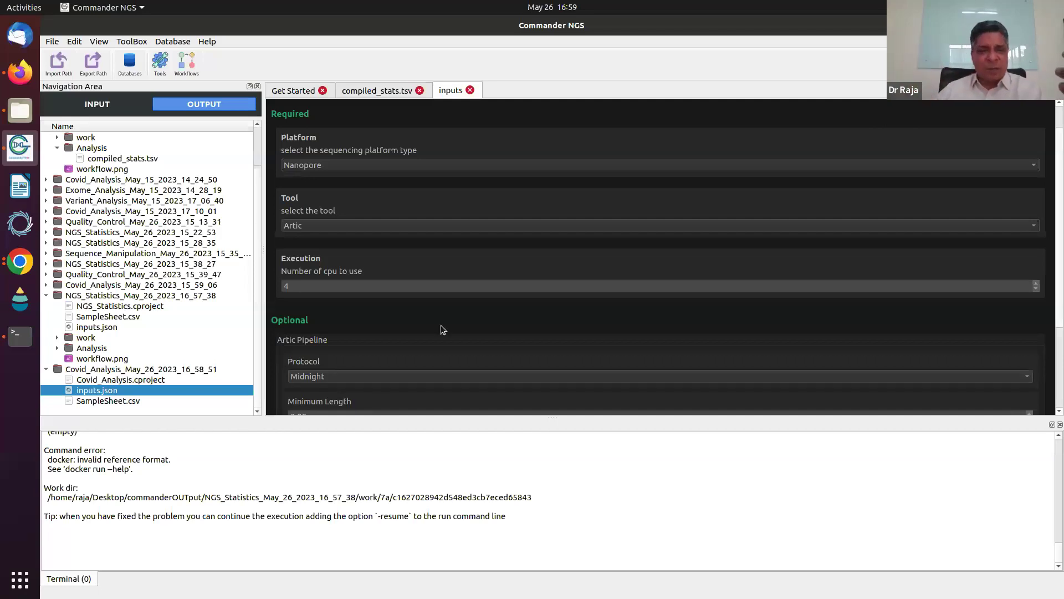
scroll(443, 327, down, 1)
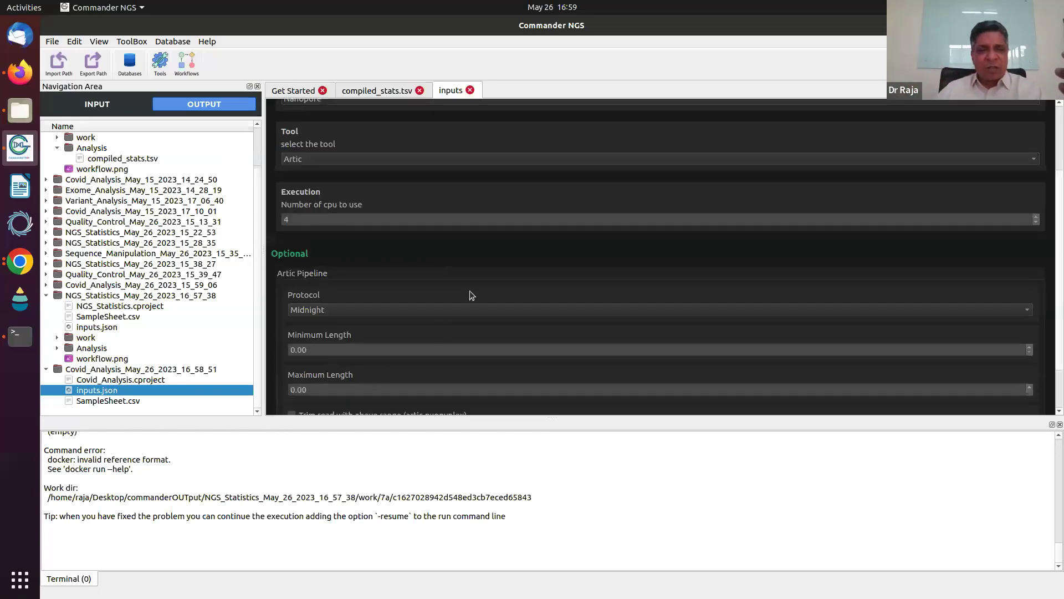
scroll(470, 290, down, 1)
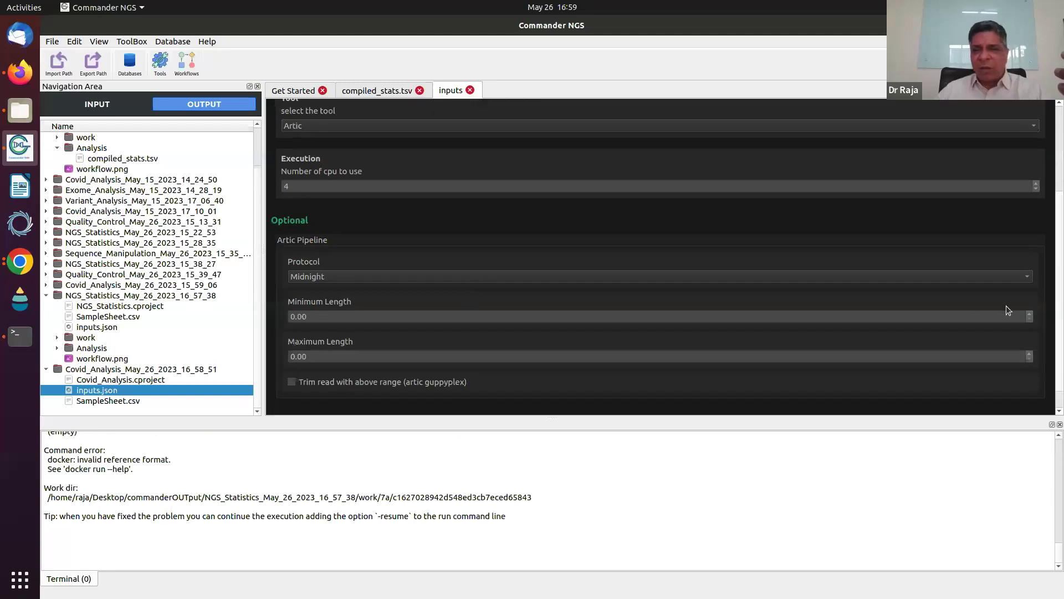
scroll(630, 264, down, 1)
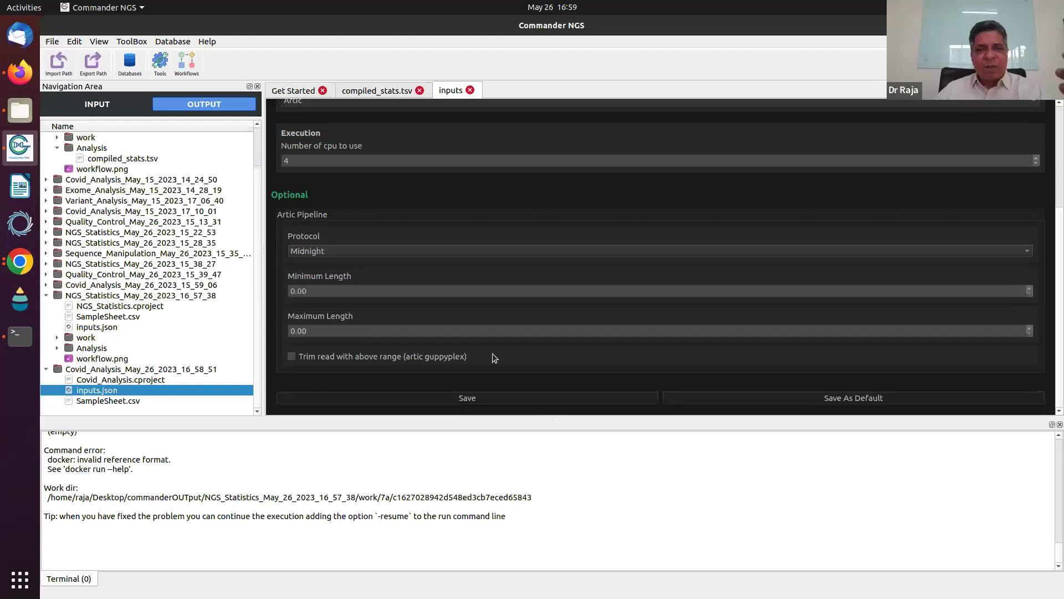
click(460, 399)
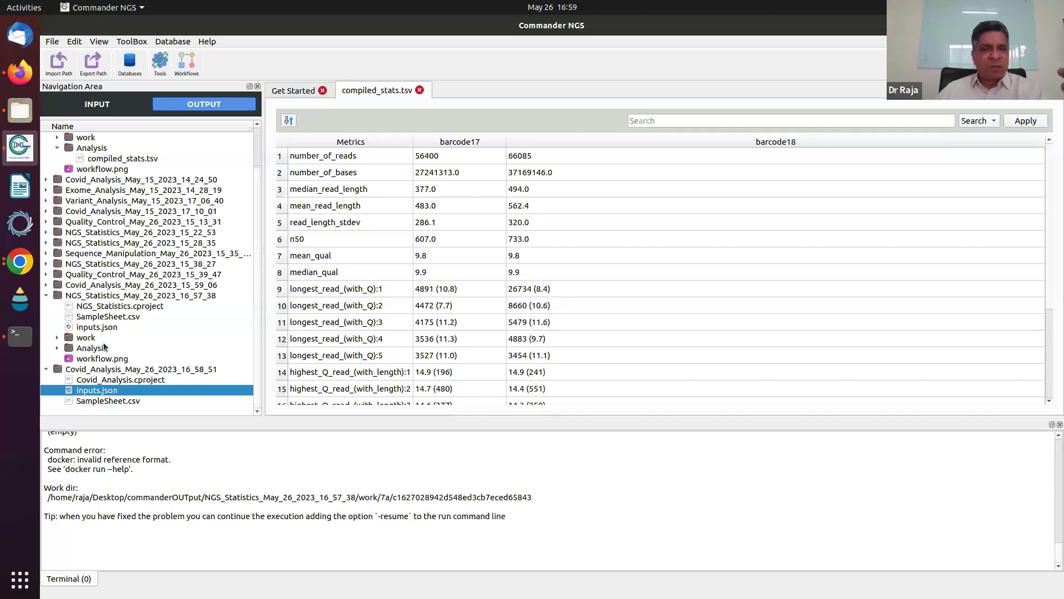
Run the new Covid analysis project and enlarge the terminal area to follow the workflow's progress.
click(90, 370)
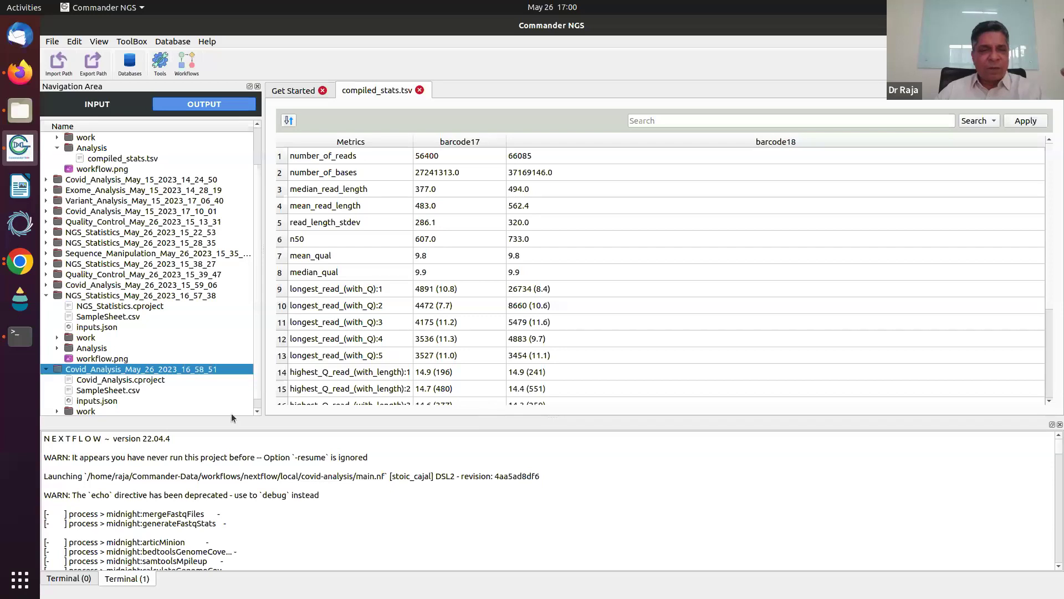
drag(231, 415, 288, 217)
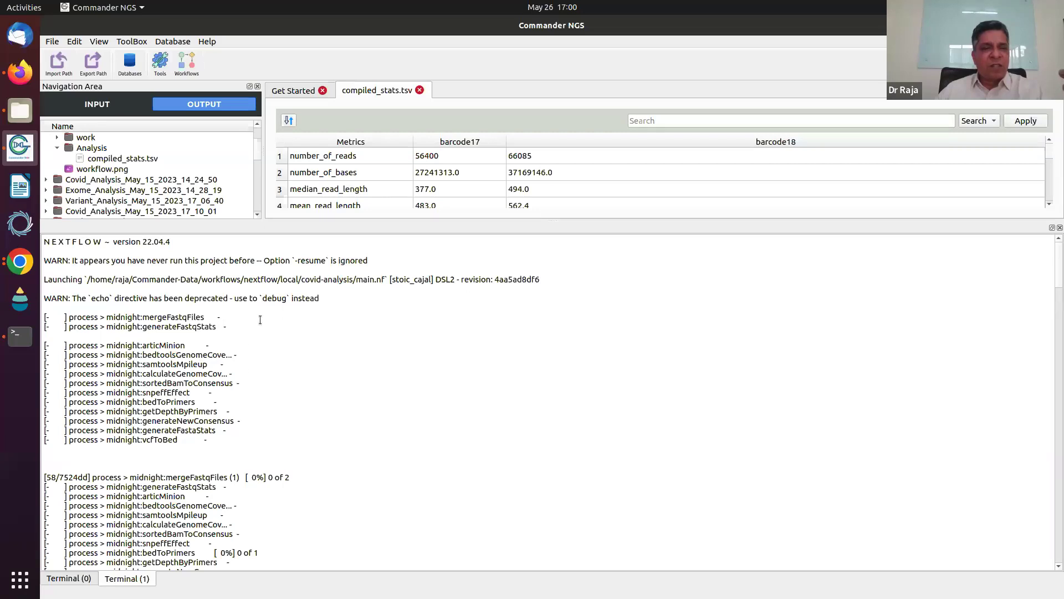
scroll(326, 354, down, 3)
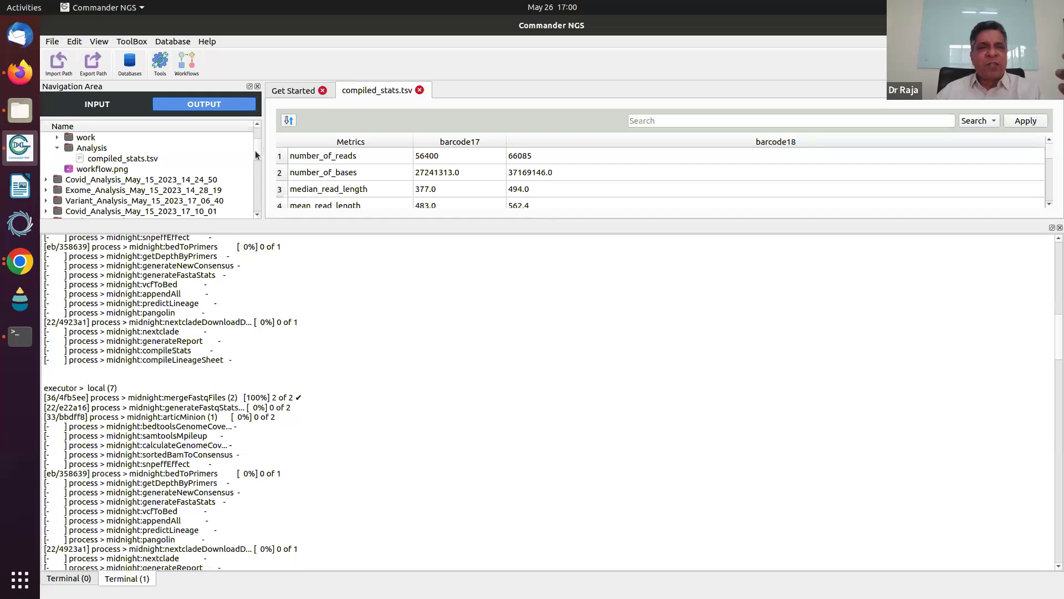
Return to the input data, browse its folders, and select reference.fasta in the ref folder of variant_calling_data.
drag(258, 156, 259, 132)
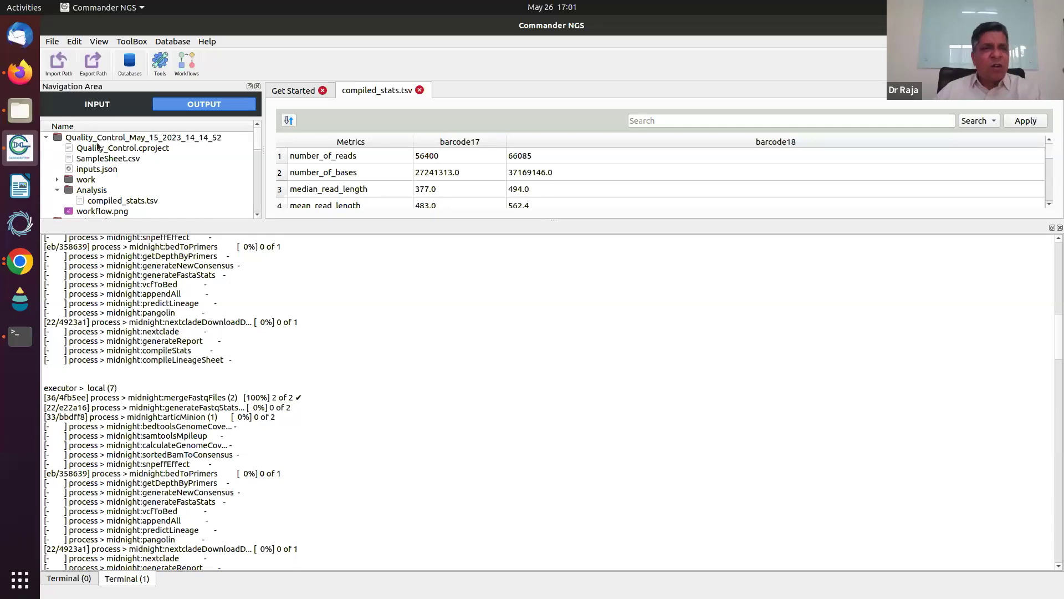
click(100, 108)
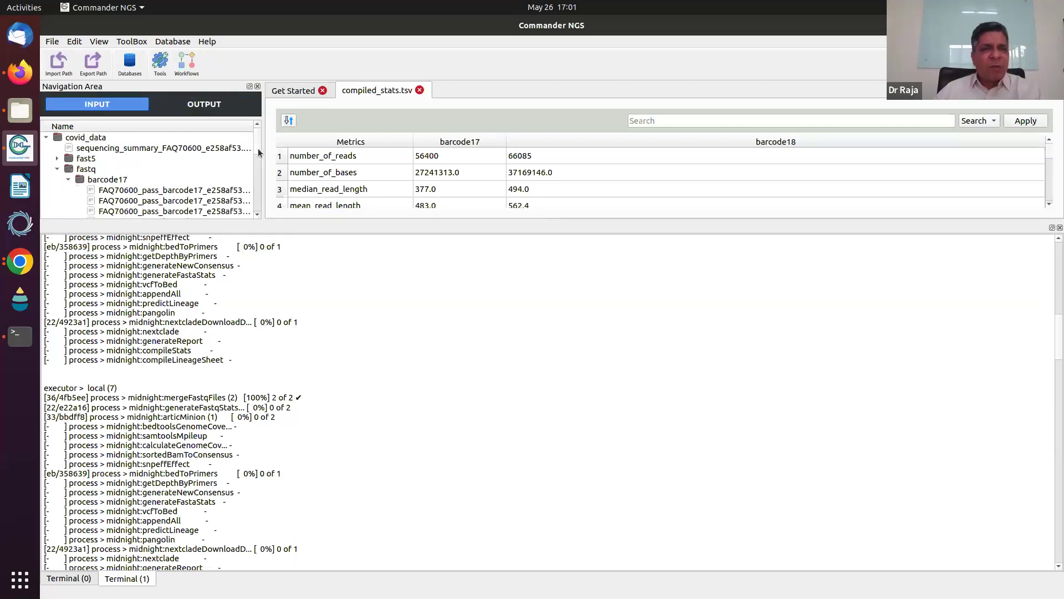
scroll(257, 160, down, 2)
scroll(257, 160, down, 3)
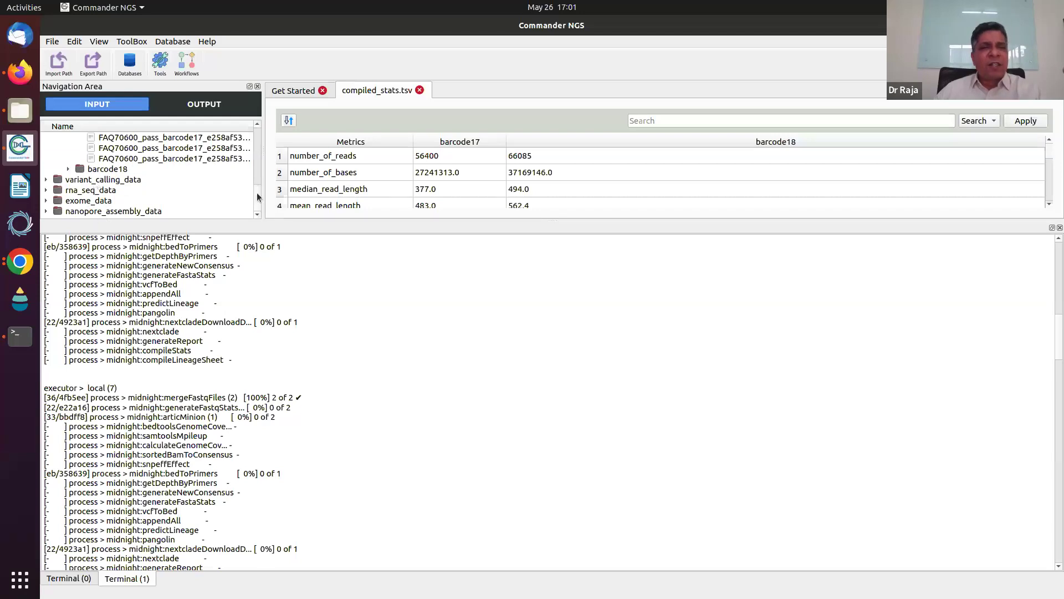
drag(257, 198, 256, 145)
scroll(177, 157, up, 1)
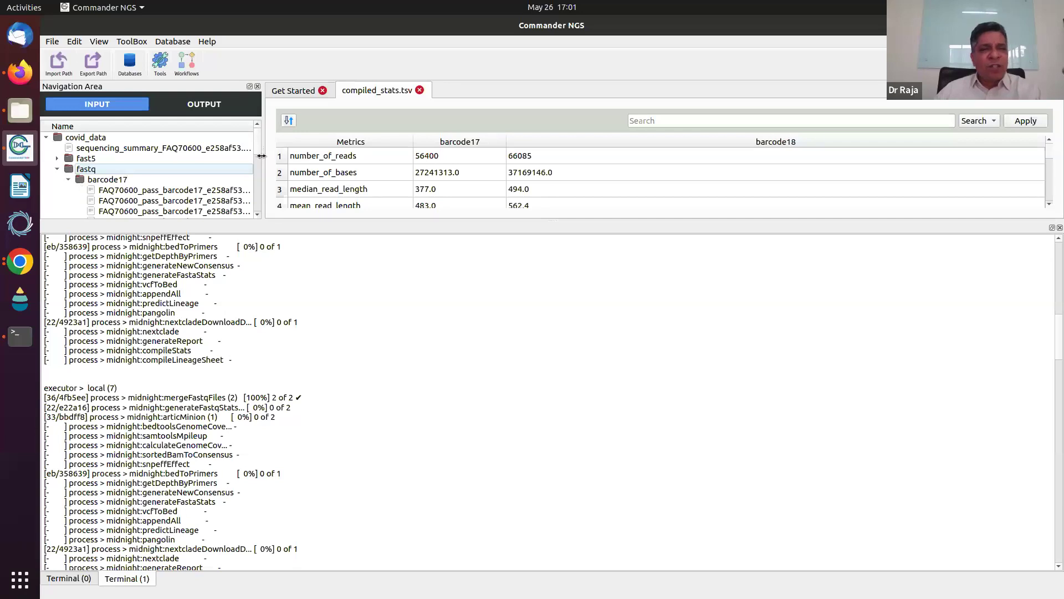
drag(258, 145, 251, 199)
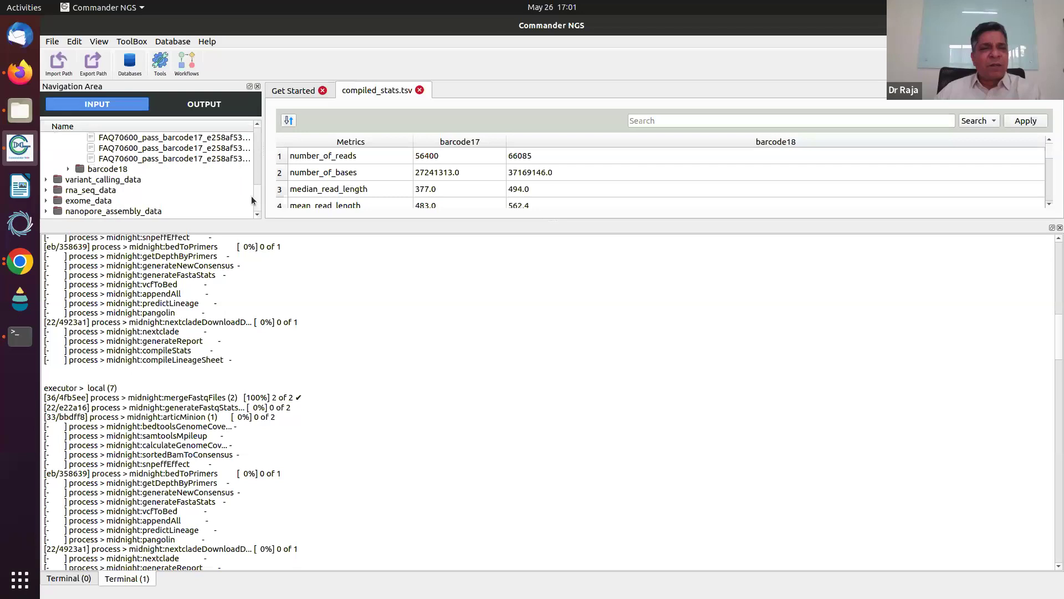
click(47, 180)
click(57, 200)
click(120, 210)
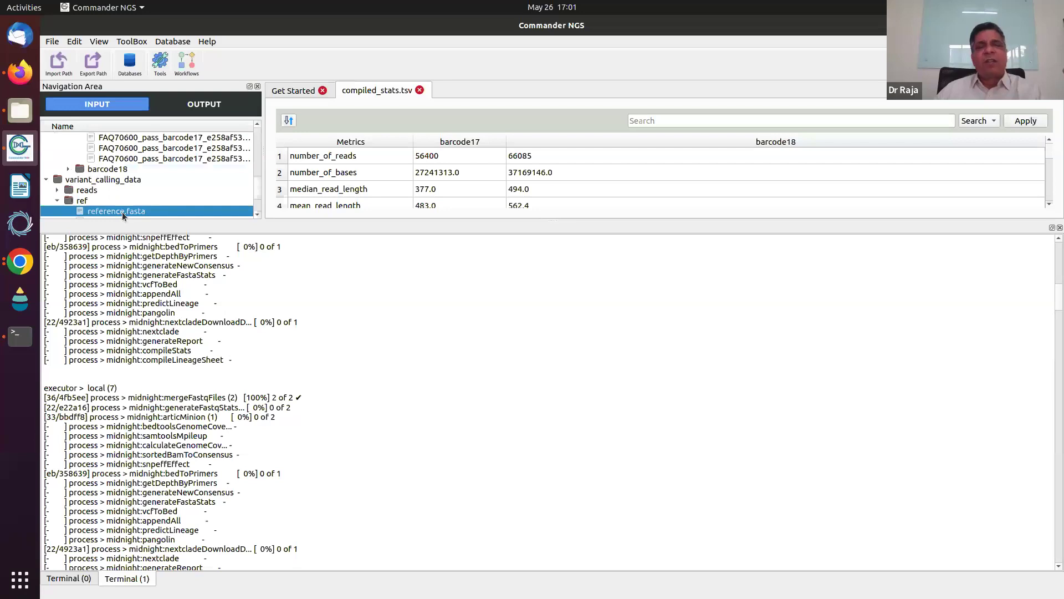
Look at the database-adding options, and create a project with the Filter Reads And Trim Adapters tool, leaving the project name blank.
click(169, 42)
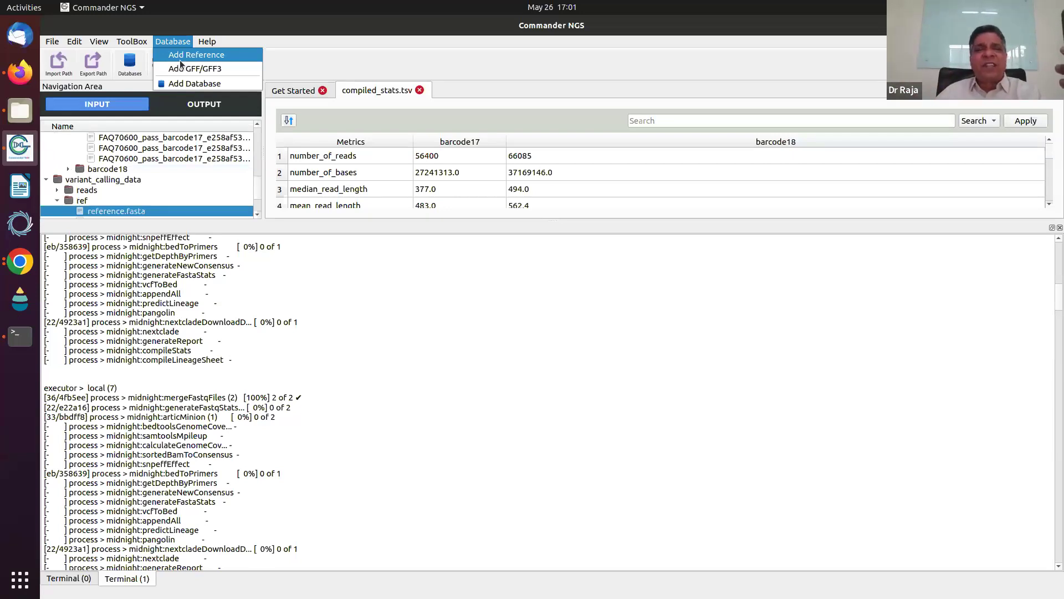
mouse_move(131, 42)
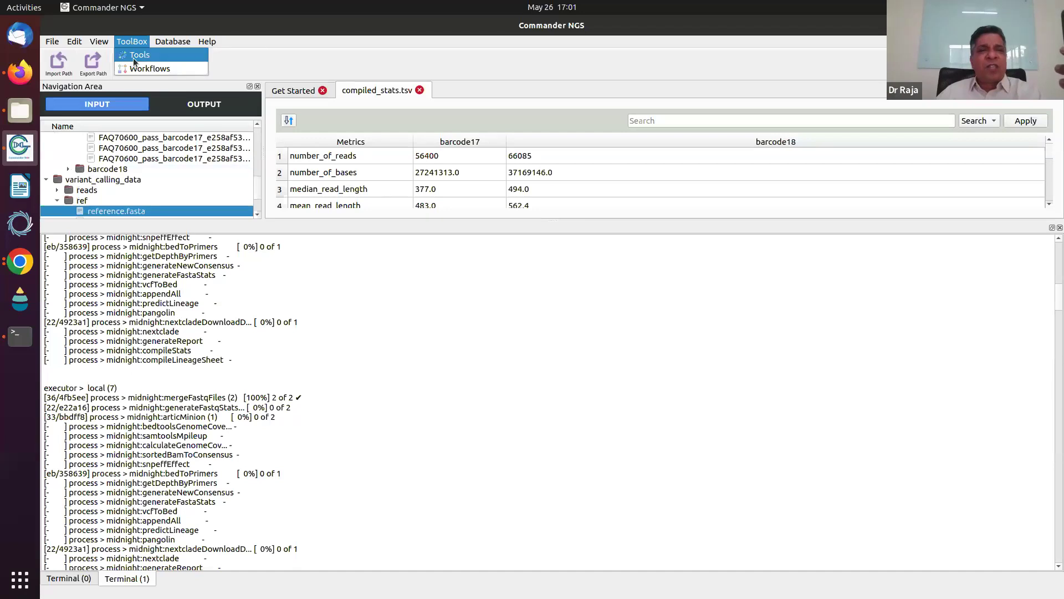
click(139, 55)
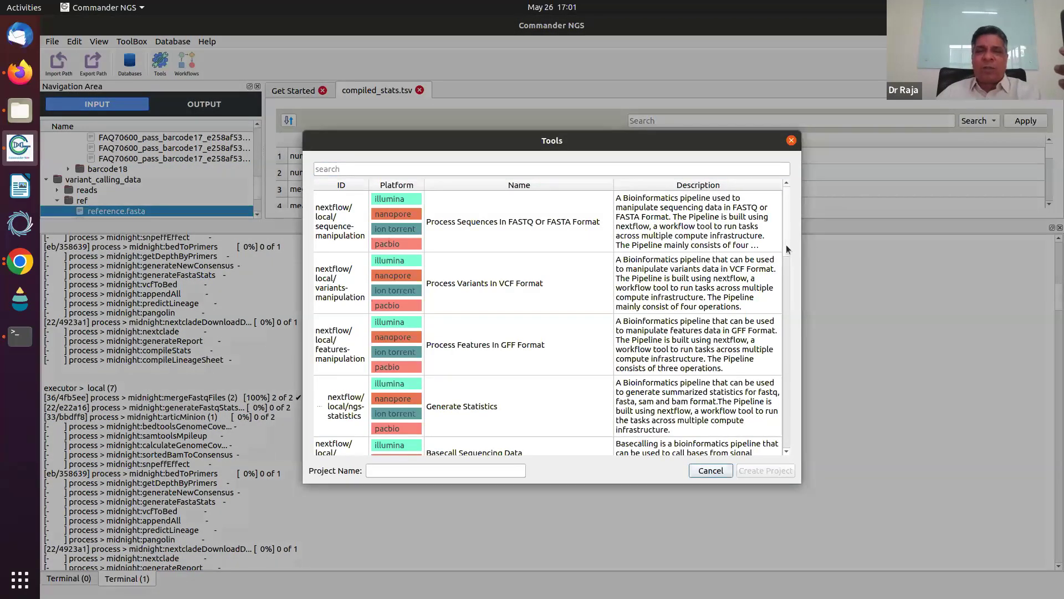
drag(787, 250, 790, 305)
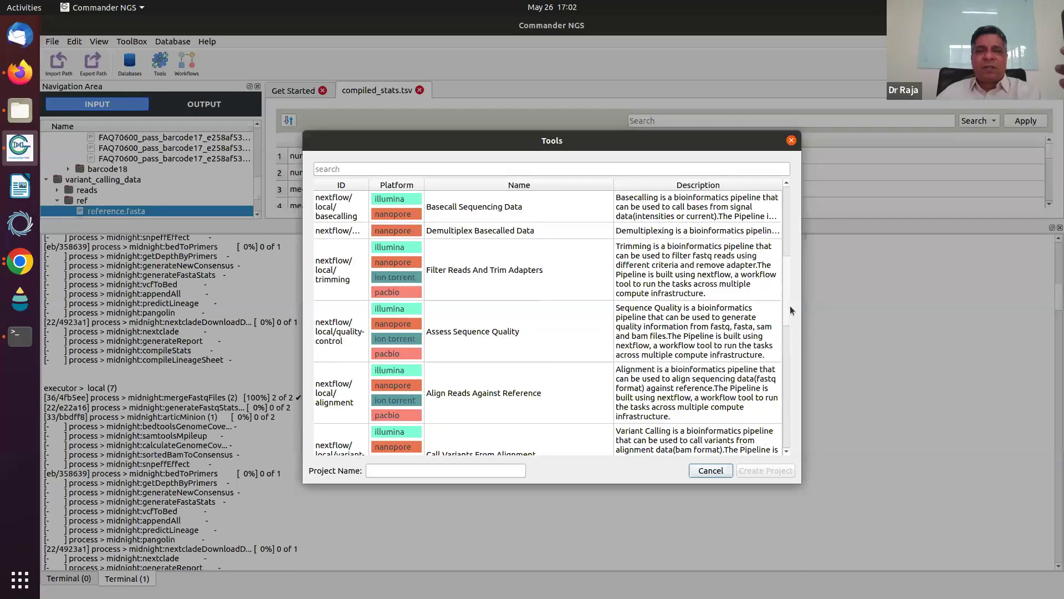
click(516, 281)
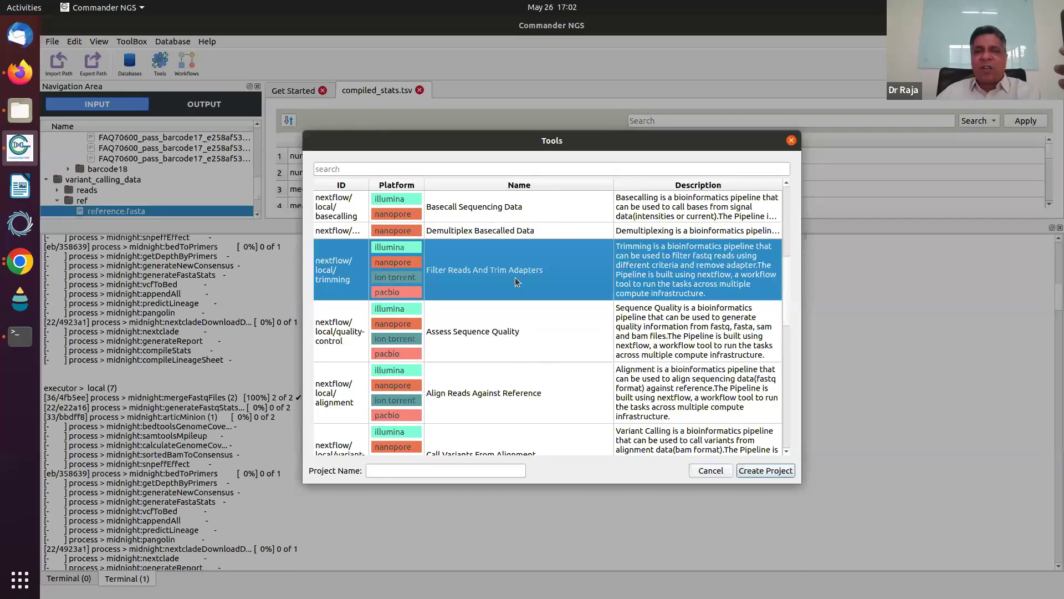
click(697, 232)
click(686, 266)
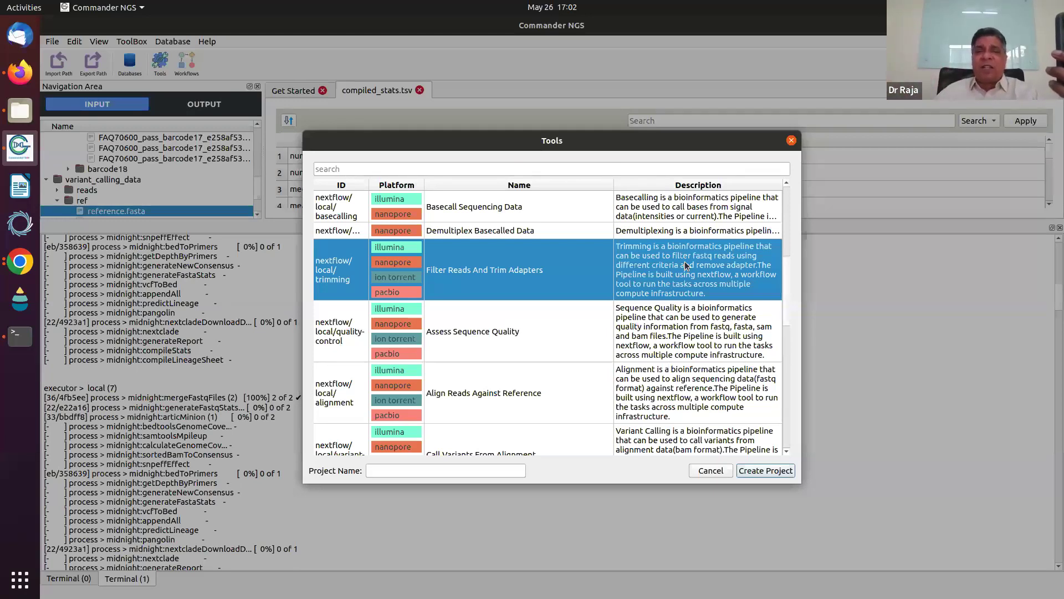
click(752, 471)
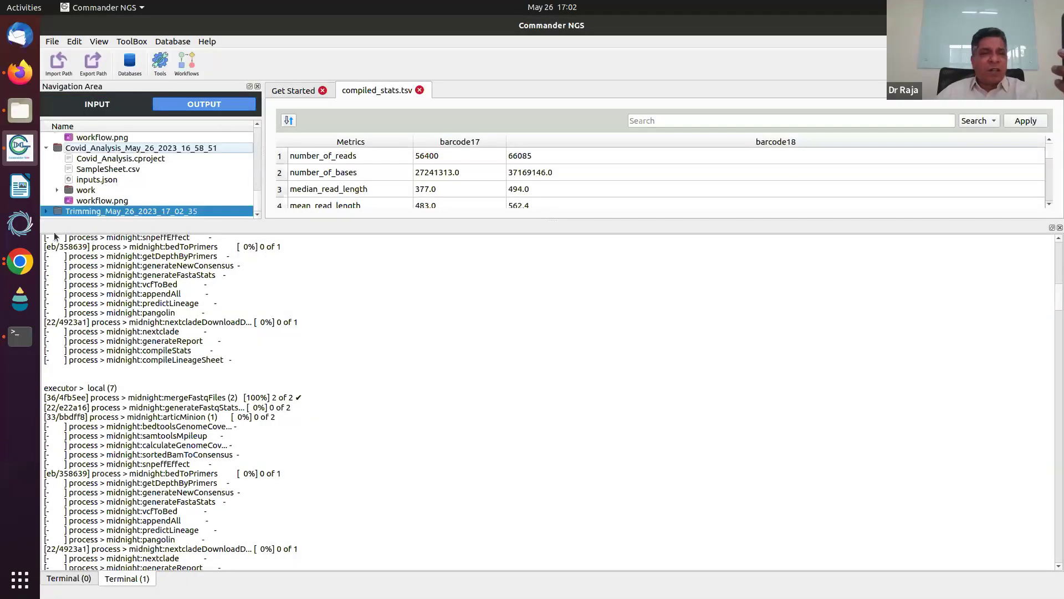
Expand the Trimming_May_26_2023_17_02_35 project, enlarge the area above the terminal, and open the project's inputs.json.
click(46, 211)
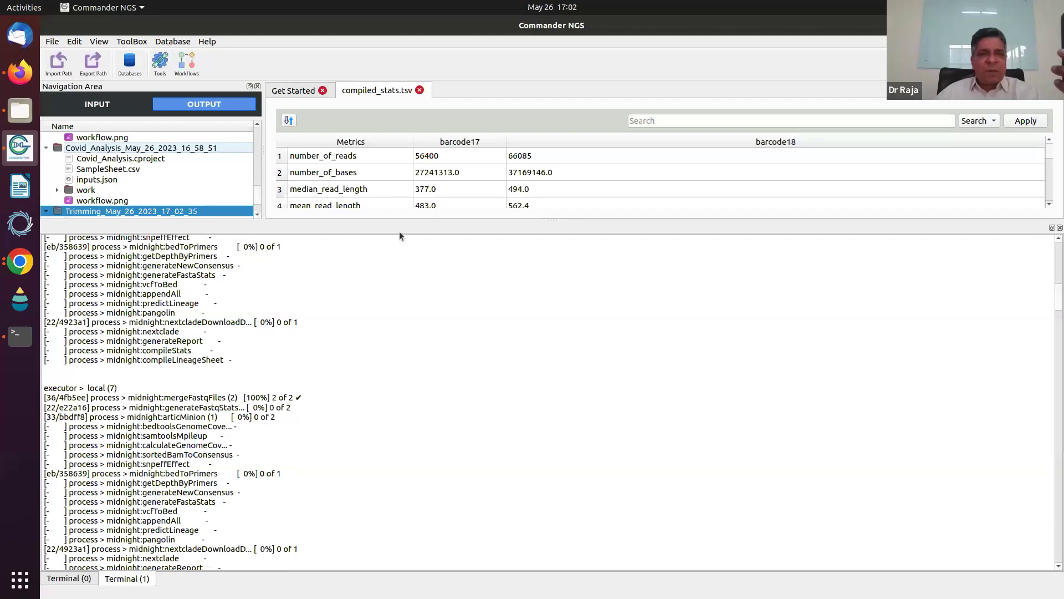
drag(401, 238, 332, 293)
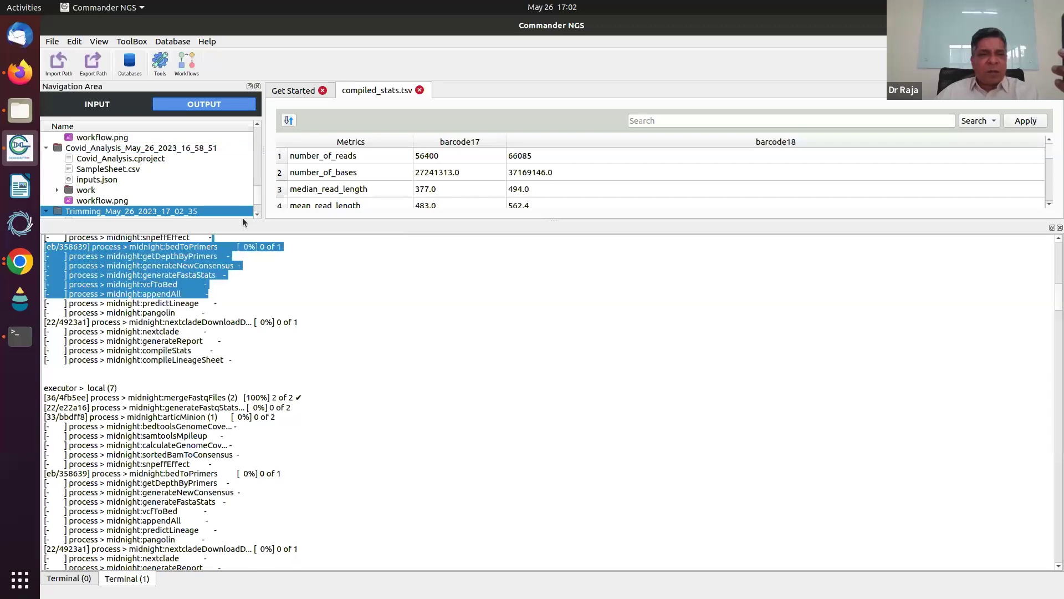
drag(241, 219, 252, 296)
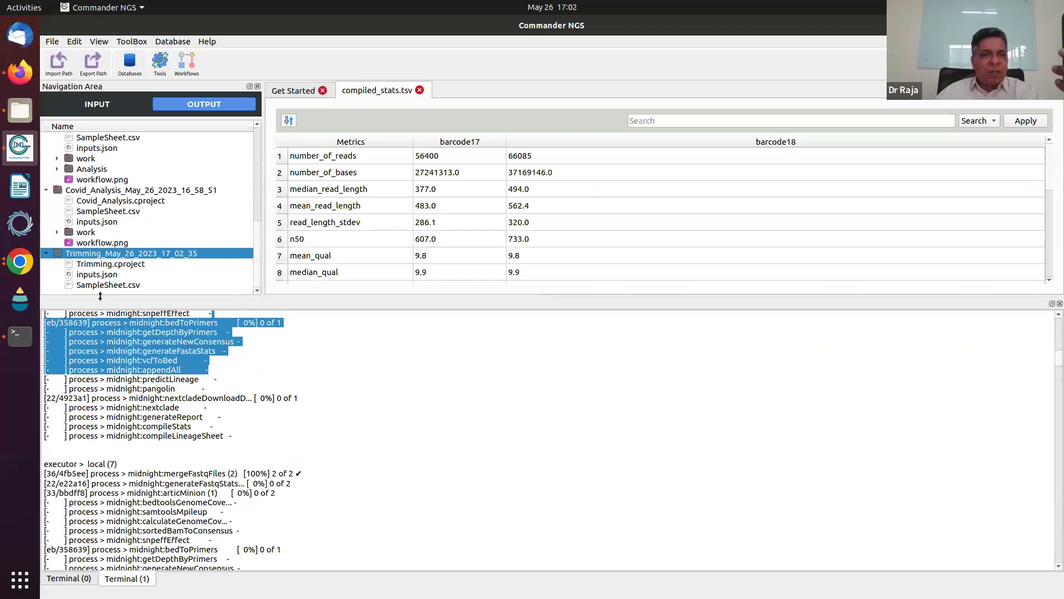
click(103, 276)
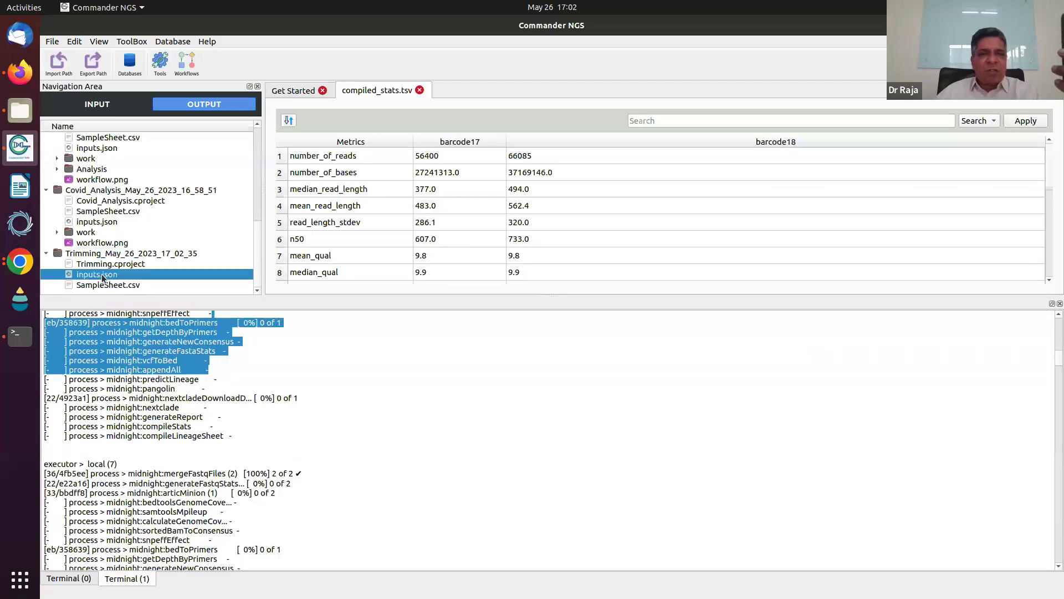
double_click(103, 277)
Set the trimming platform to Ion Torrent and the tool to Cutadapt, and review the optional settings through to the end of the form.
scroll(451, 159, down, 1)
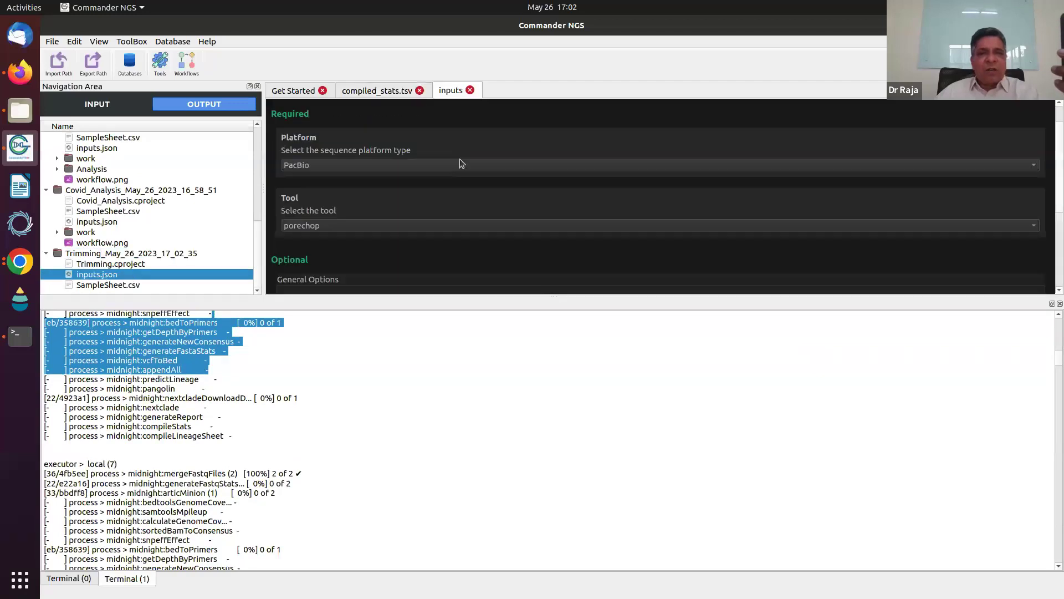
scroll(459, 166, up, 2)
scroll(462, 166, down, 1)
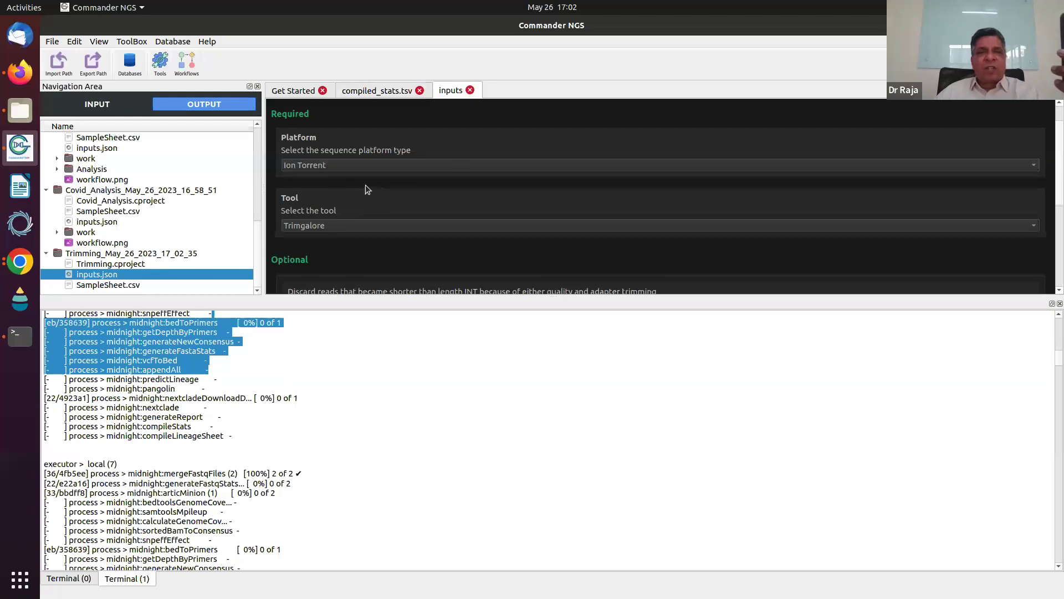
click(359, 225)
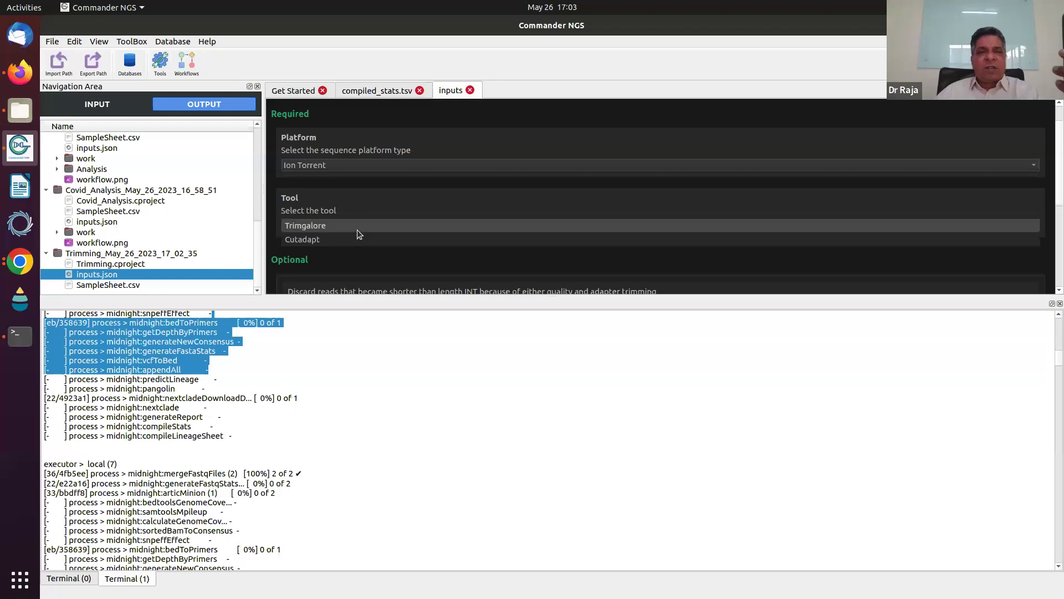
click(349, 242)
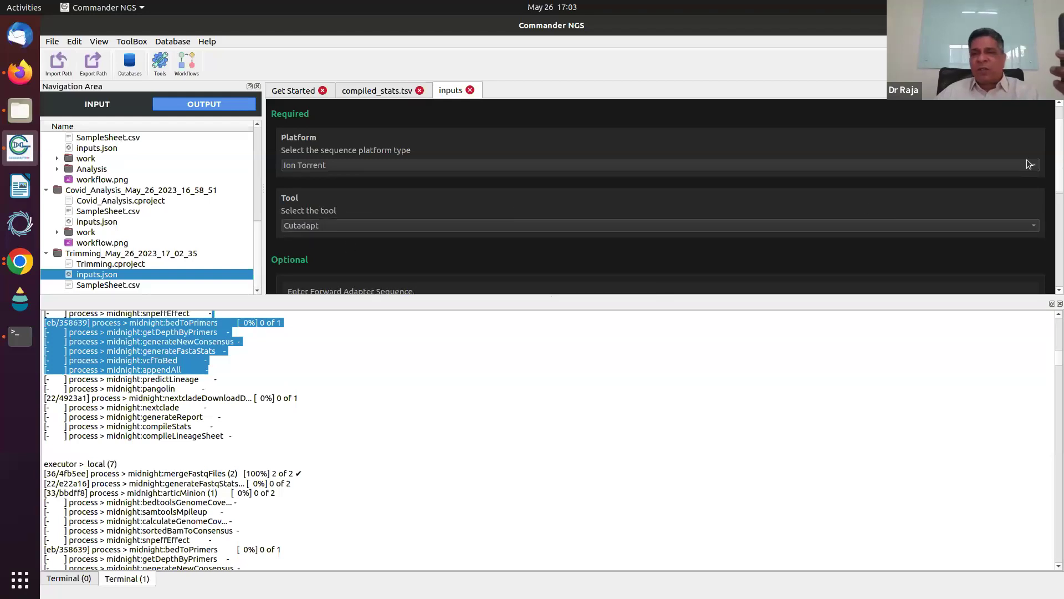
scroll(1060, 112, up, 1)
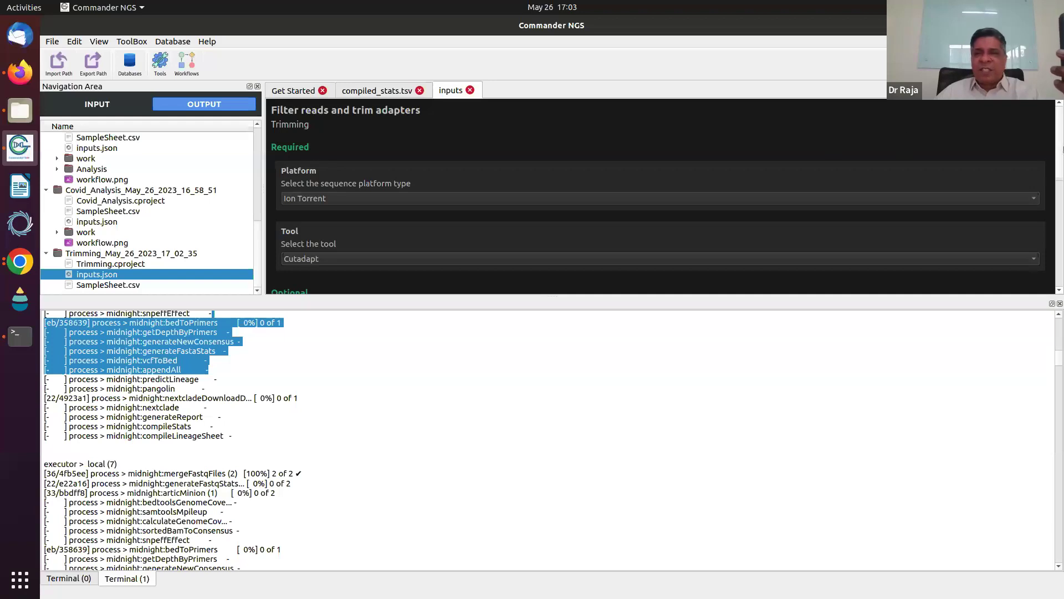
drag(1055, 140, 1059, 265)
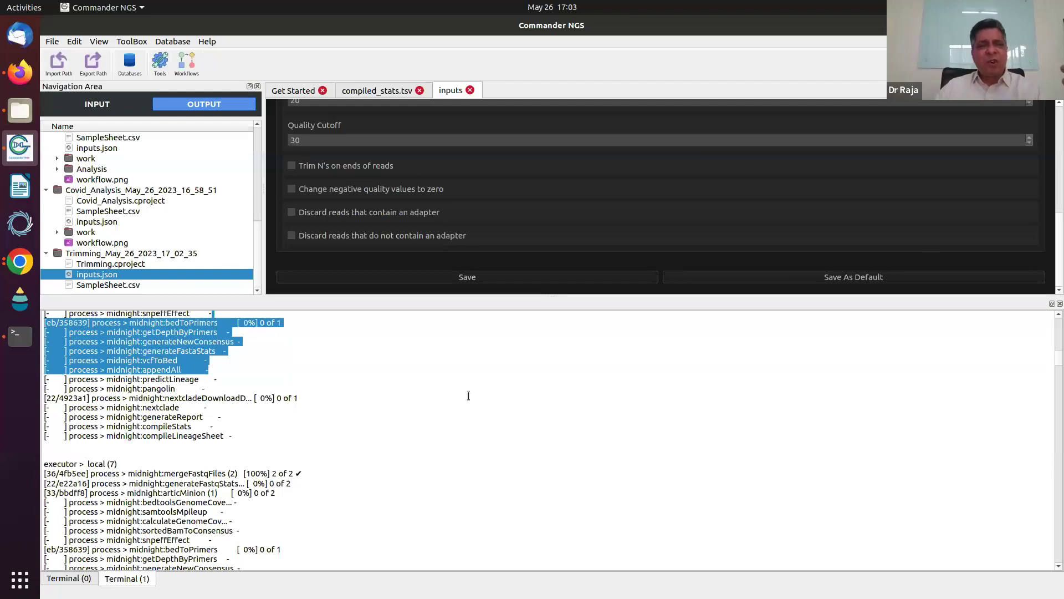
Check the output of Terminal (0), and return to Terminal (1) to read the Covid workflow's progress.
click(74, 580)
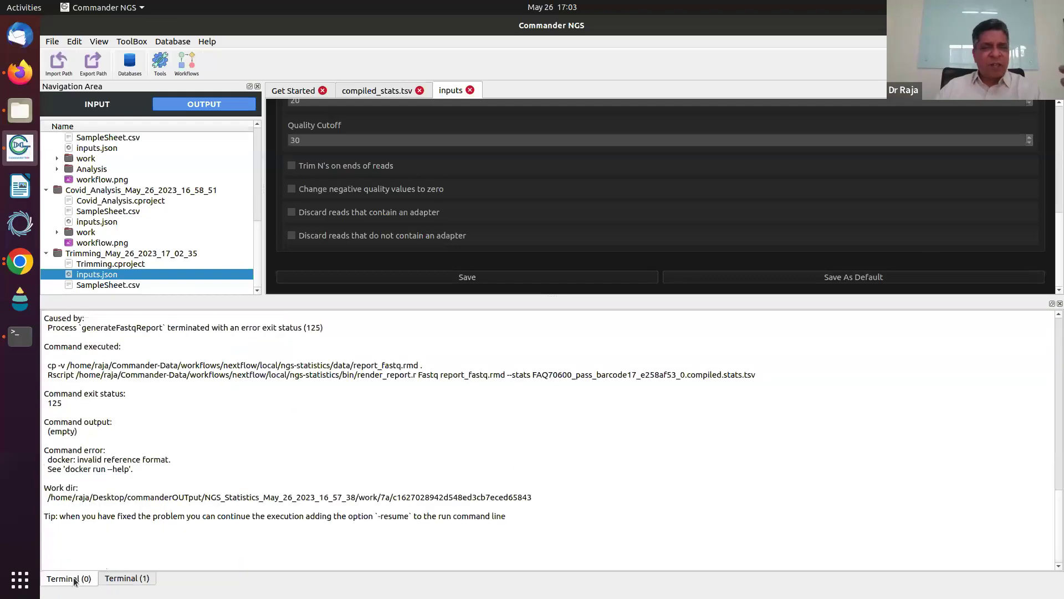
click(127, 583)
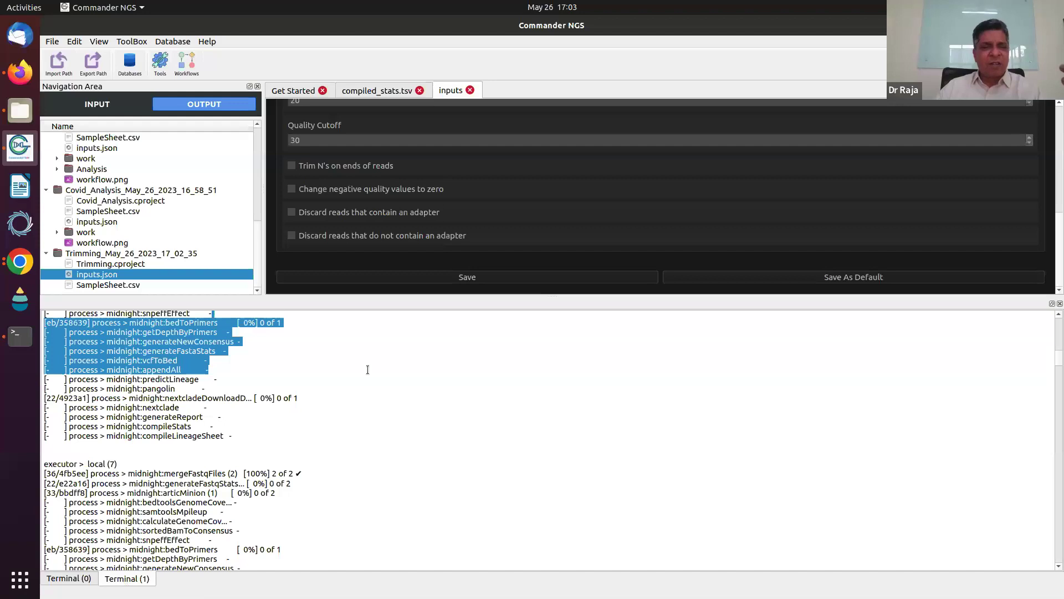
scroll(368, 383, down, 2)
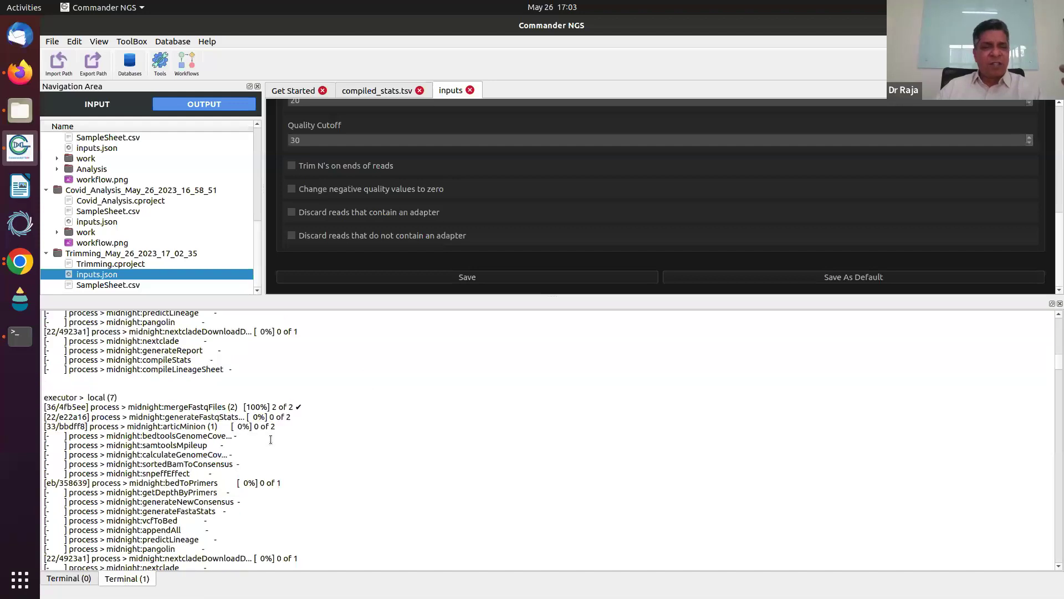
scroll(271, 443, down, 2)
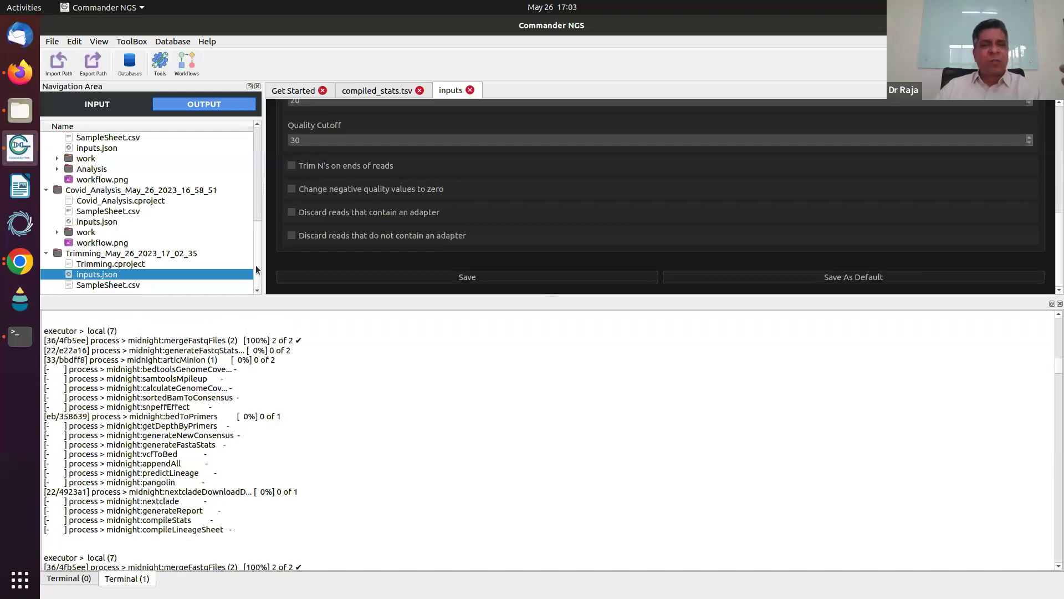
Find the earlier Covid_Analysis_May_15_2023_14_24_50 project in the output tree and expand it down to its Analysis subfolders.
drag(255, 265, 267, 134)
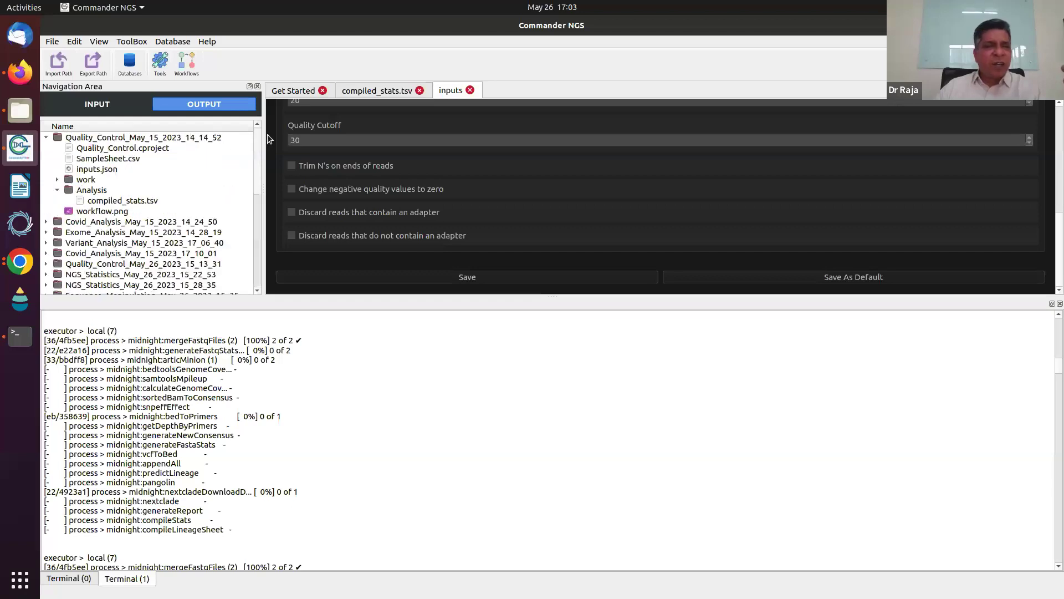
click(47, 222)
drag(257, 166, 258, 179)
click(57, 222)
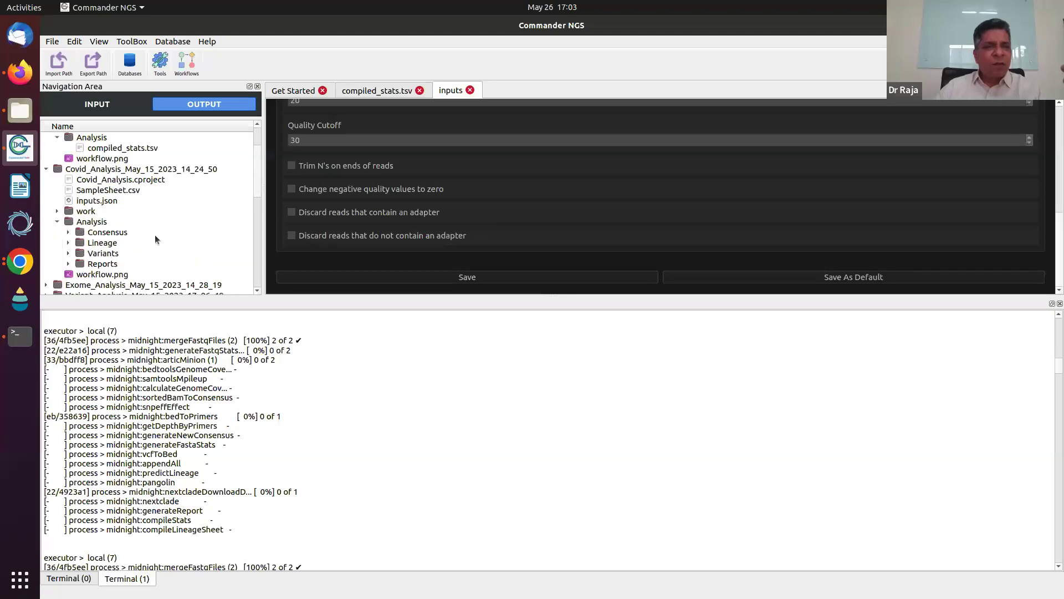
scroll(254, 185, down, 1)
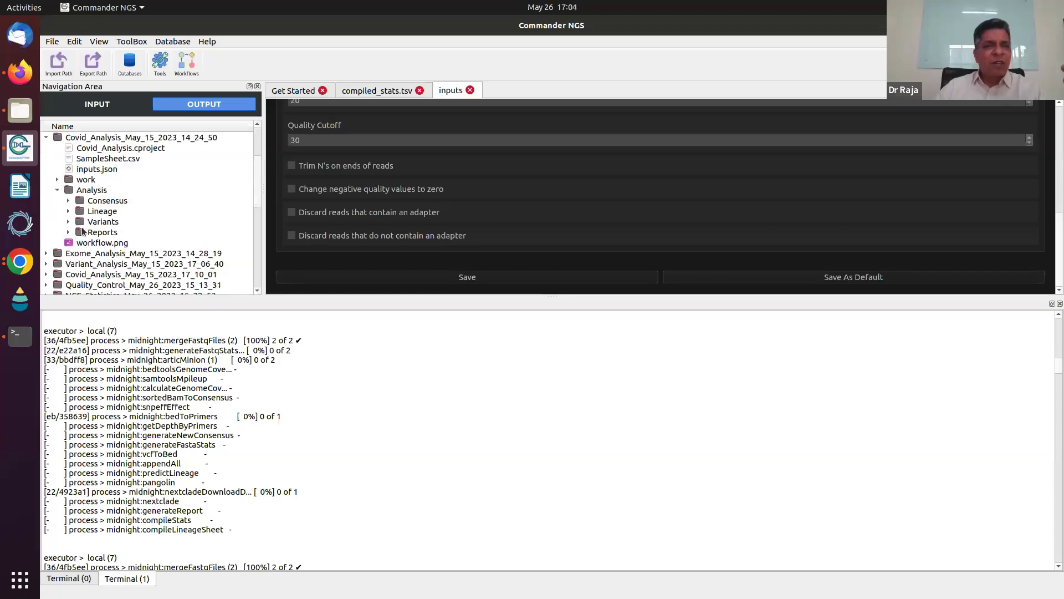
Open all_samples.fasta from the Consensus folder and examine the consensus sequences around the barcode17 header.
click(68, 201)
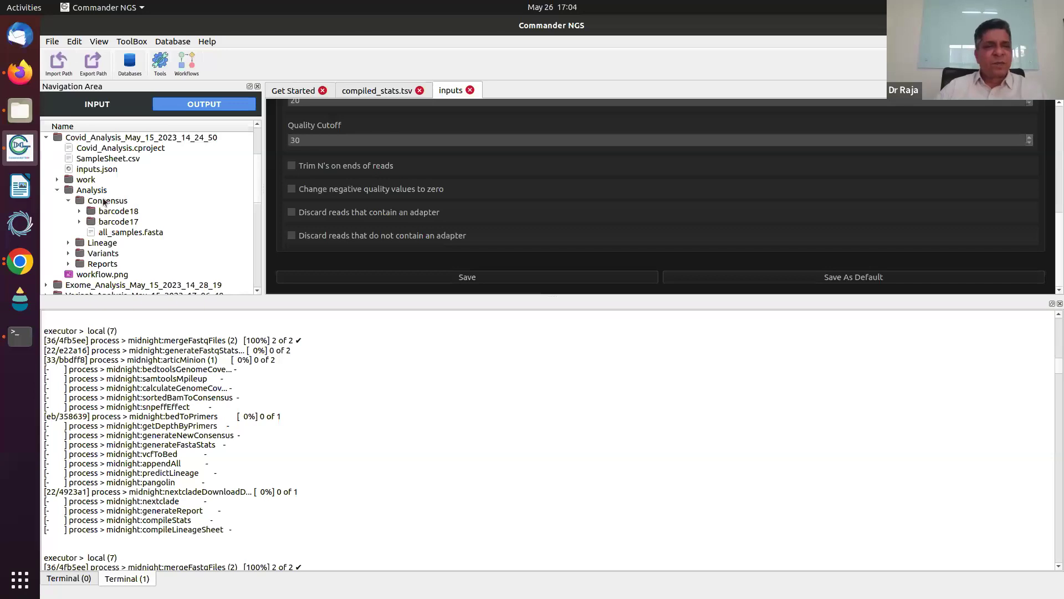
click(128, 235)
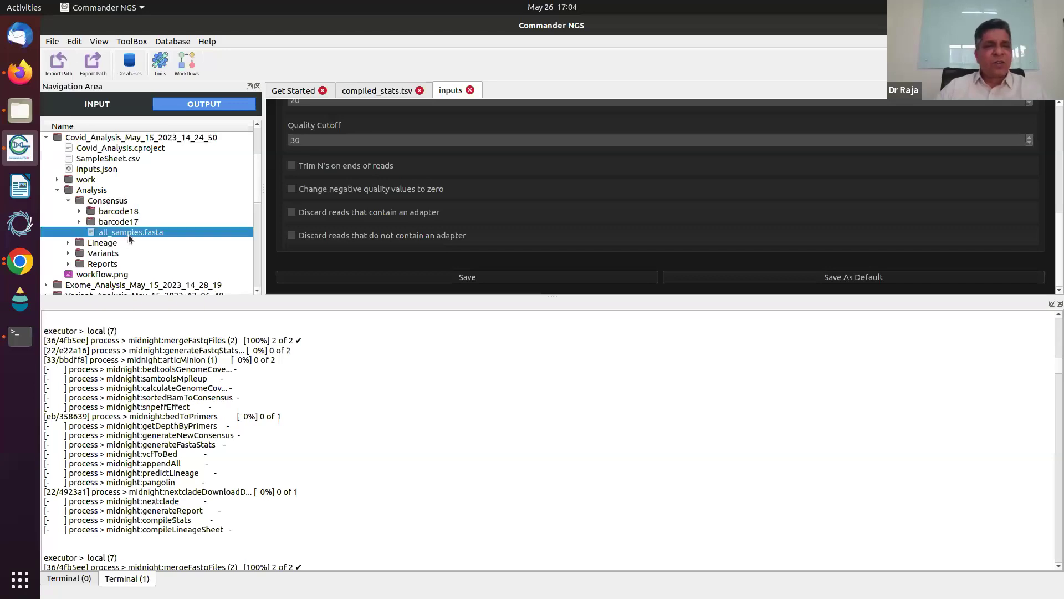
double_click(128, 238)
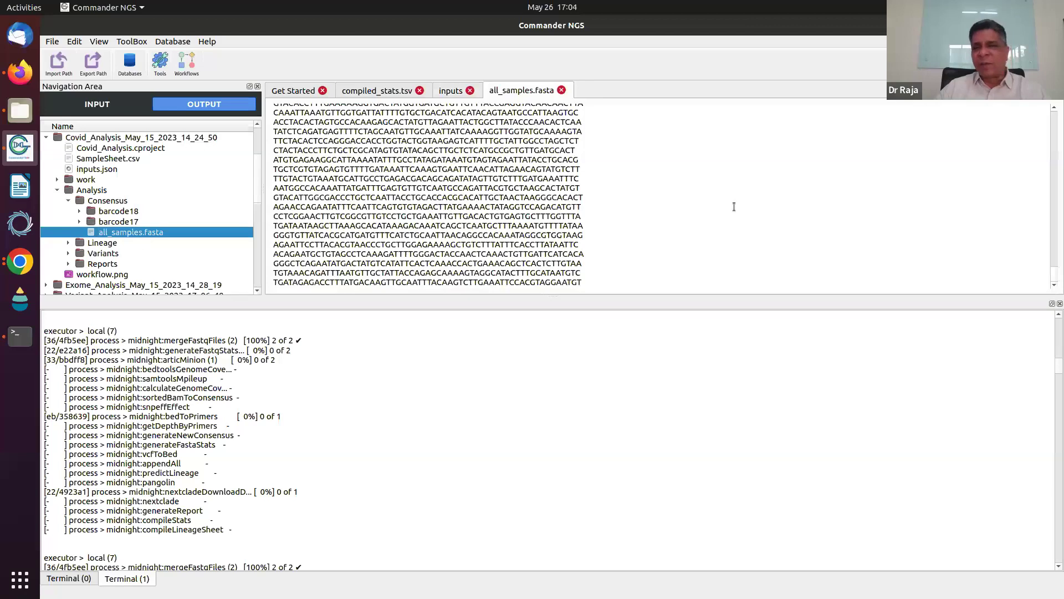
drag(1054, 280, 1062, 220)
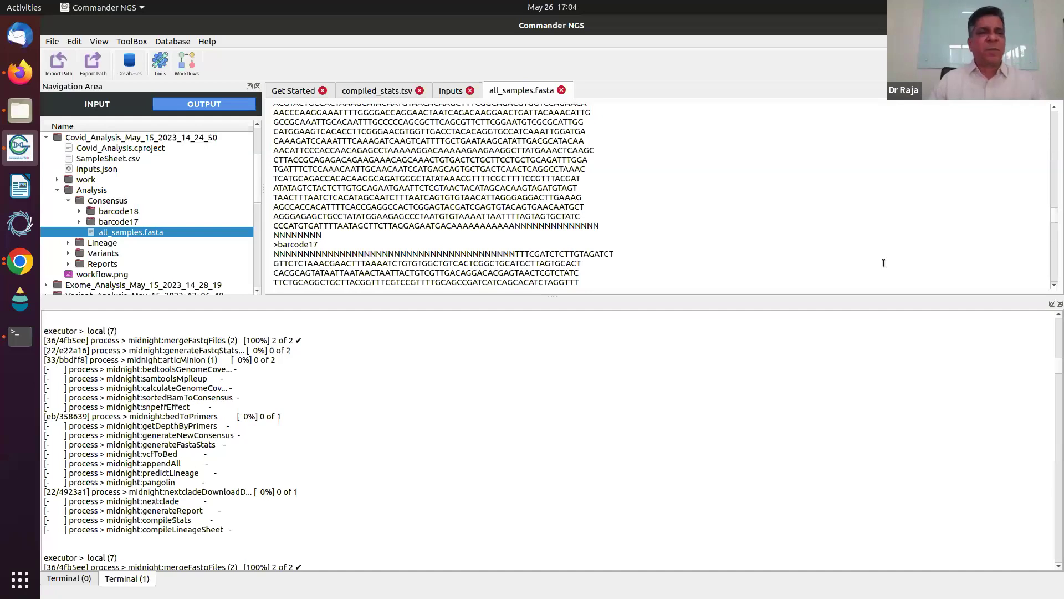
Switch to Files and browse to Desktop/commanderOUTput/Covid_Analysis_May_15_2023_14_24_50/Analysis/Consensus.
click(22, 119)
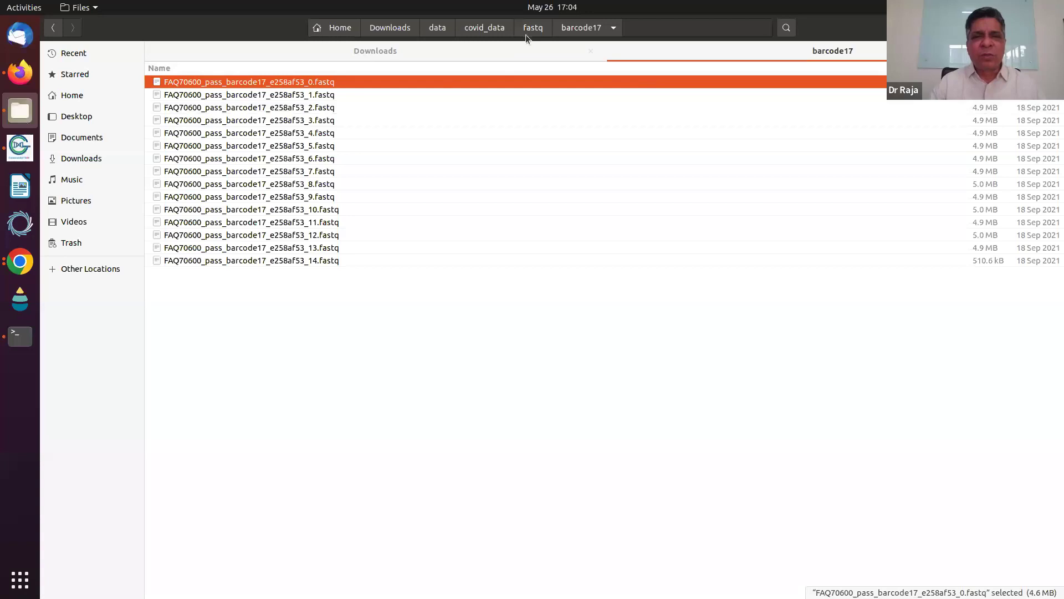
click(434, 30)
click(80, 118)
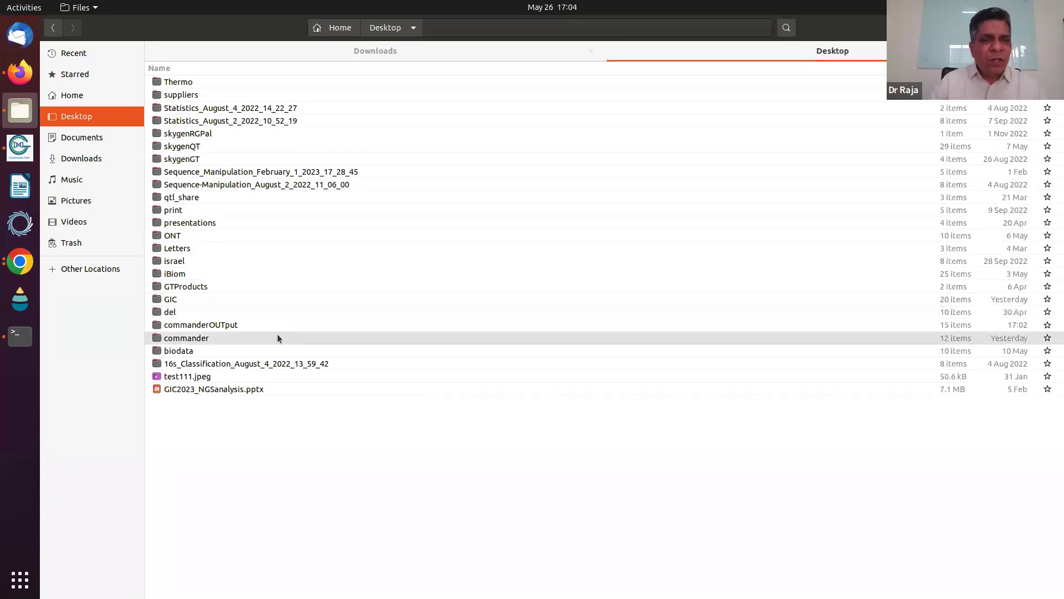
double_click(275, 326)
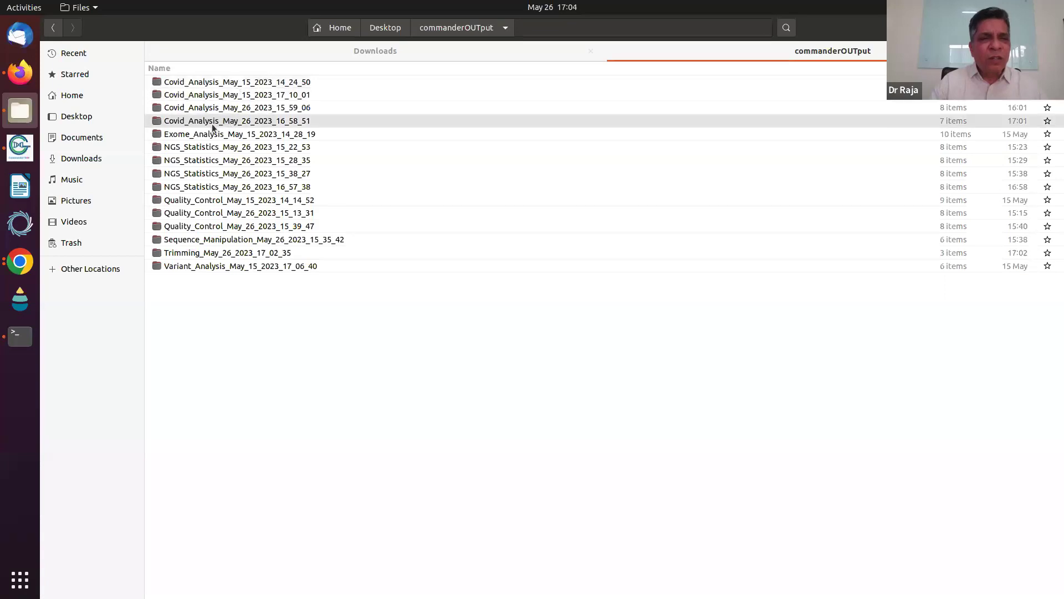
double_click(211, 83)
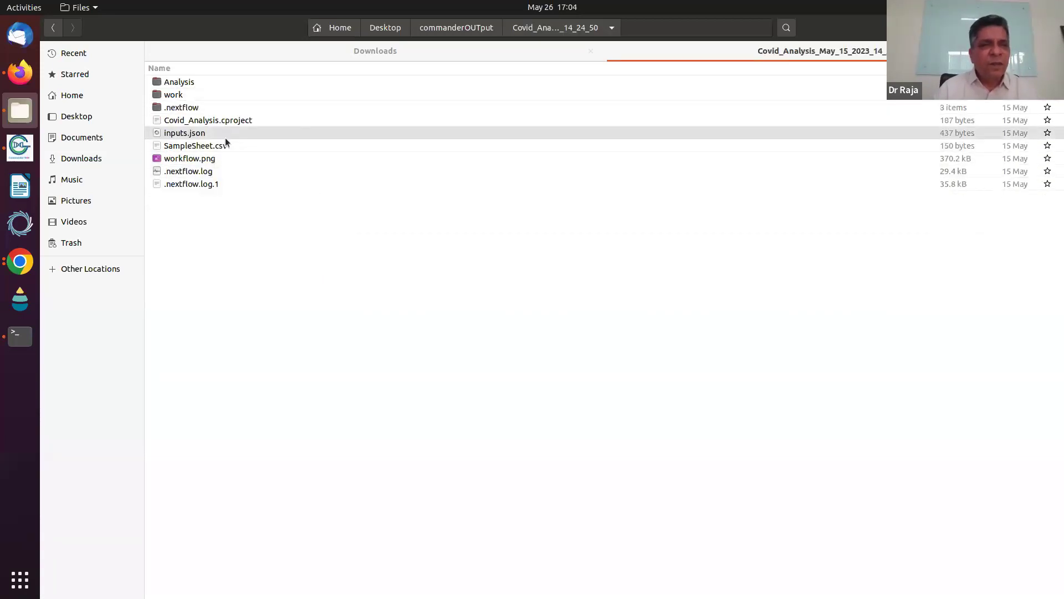
double_click(178, 83)
double_click(195, 82)
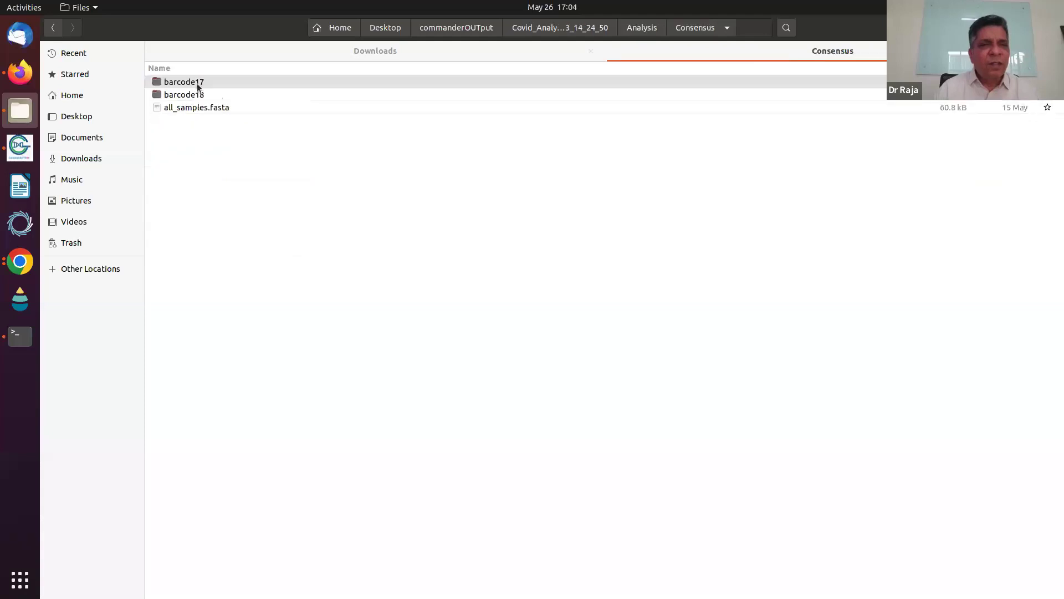
Open all_samples.fasta in Text Editor and look through its consensus sequences.
click(202, 108)
double_click(202, 107)
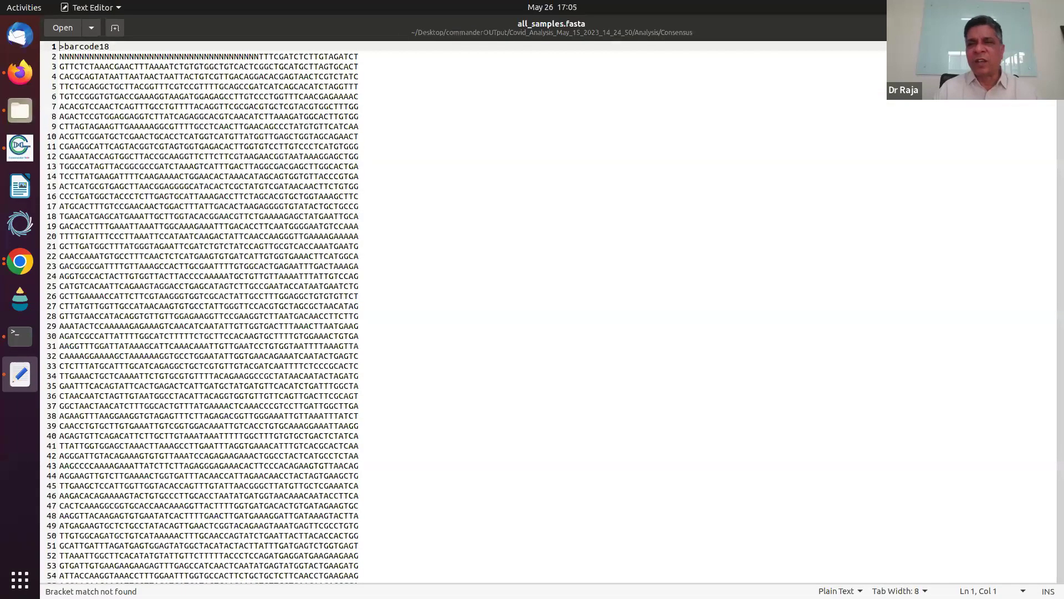
drag(1060, 47, 1061, 124)
key(alt+Tab)
Switch back to Commander NGS, open all_samples.nextclade.lineage.tsv from the Lineage folder, and examine its clade and quality columns.
click(20, 147)
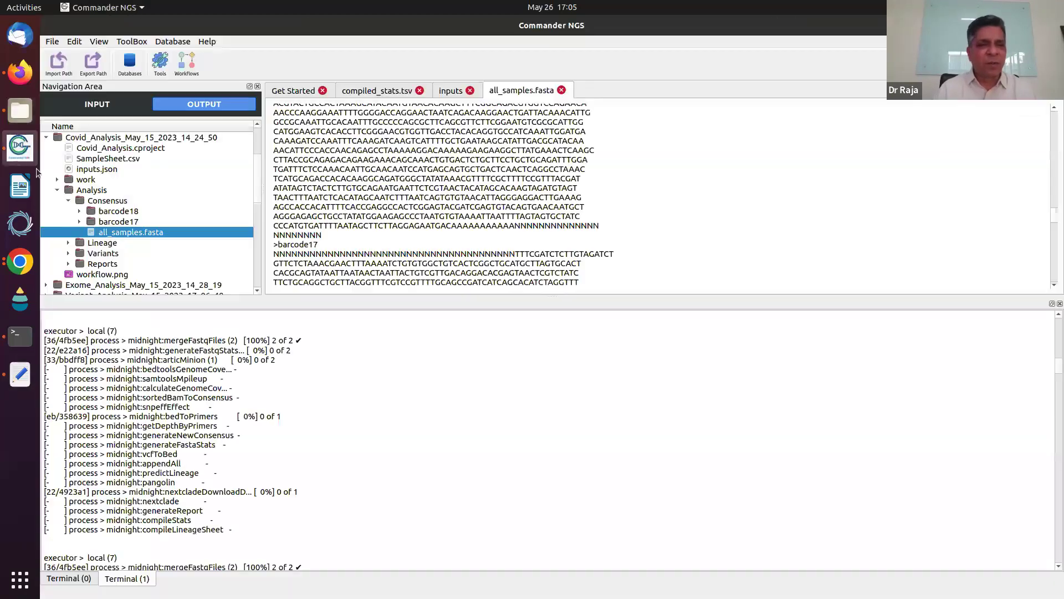
click(67, 243)
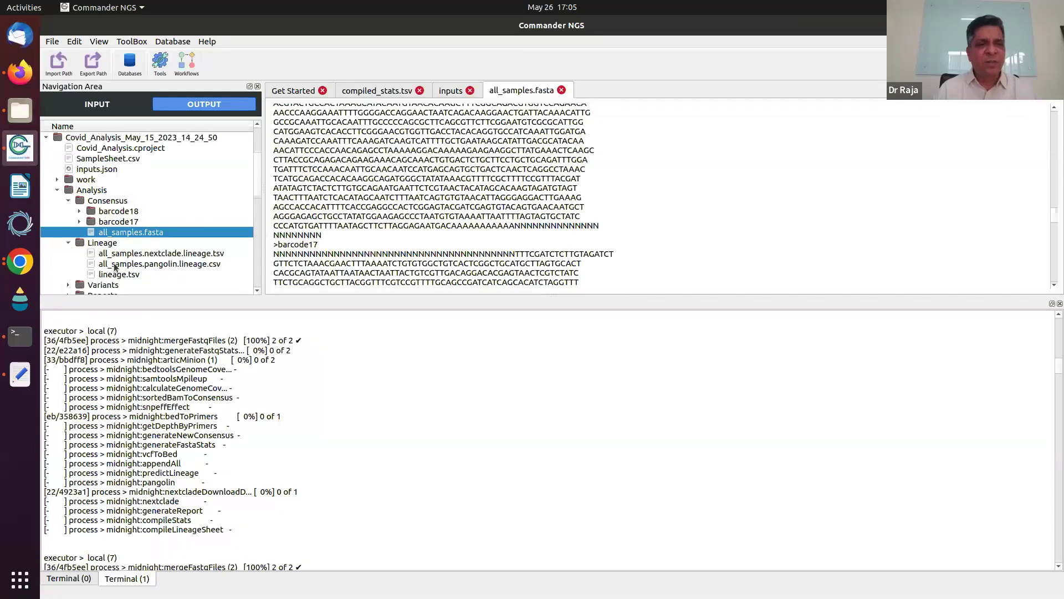
double_click(146, 254)
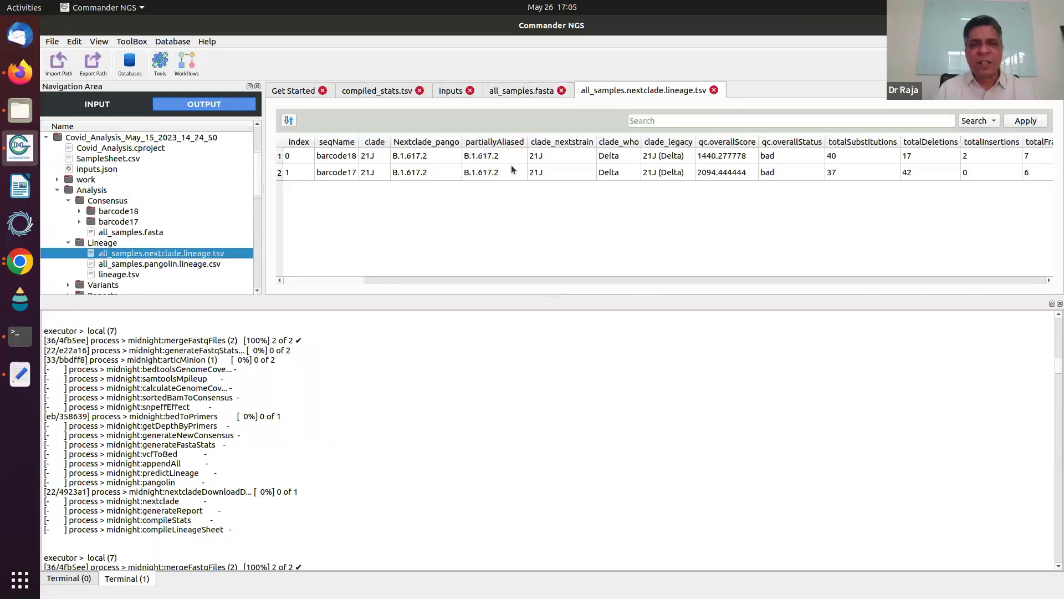
mouse_move(328, 279)
mouse_down()
mouse_move(339, 280)
mouse_move(313, 279)
mouse_move(347, 279)
mouse_up()
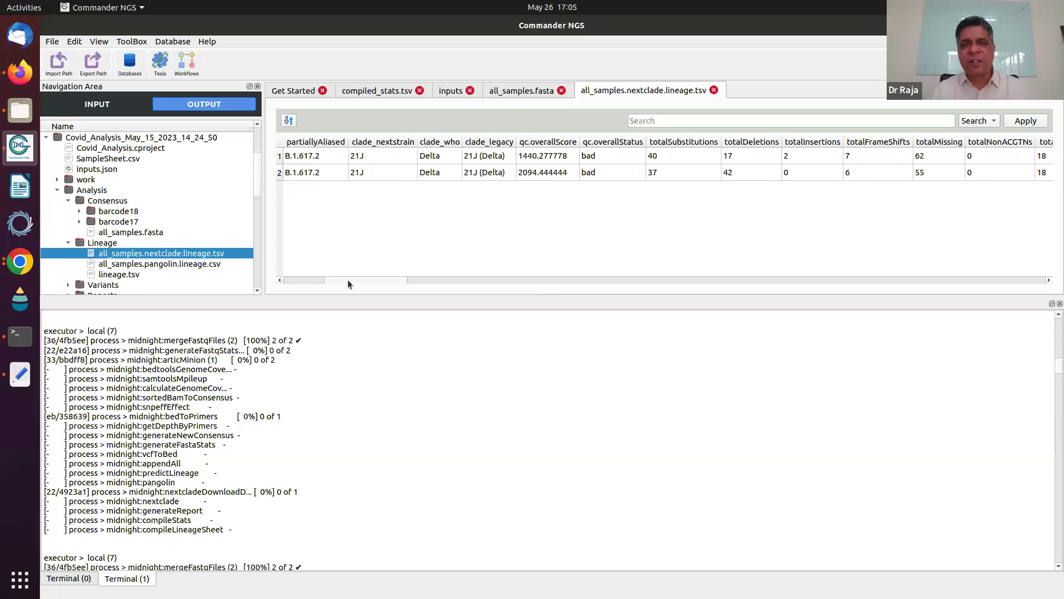
drag(348, 279, 295, 271)
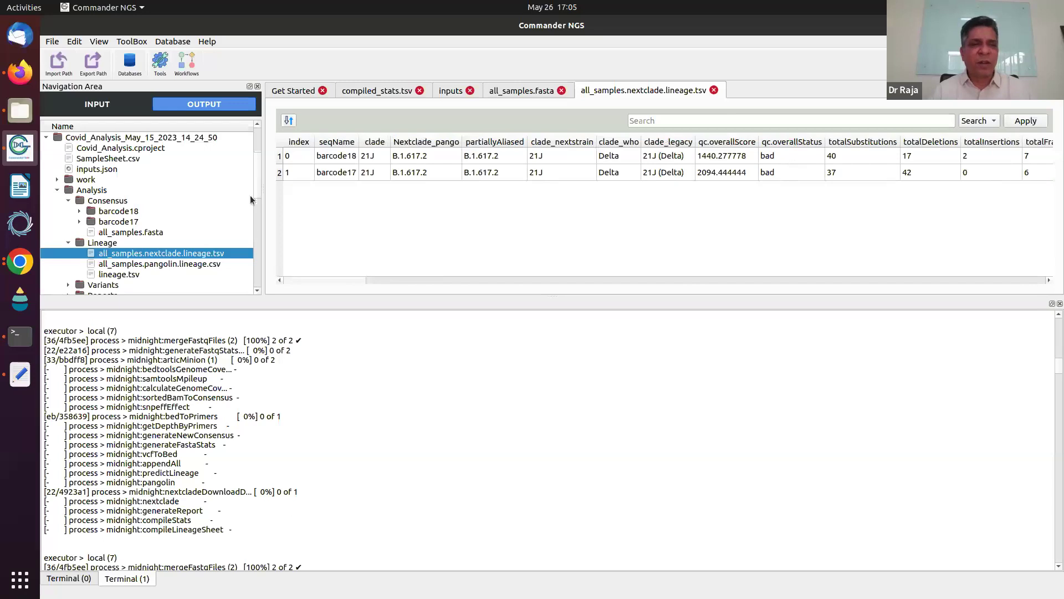
Open all_samples.pangolin.lineage.csv and lineage.tsv from the Lineage folder to examine the lineage calls for both barcodes.
scroll(255, 192, down, 2)
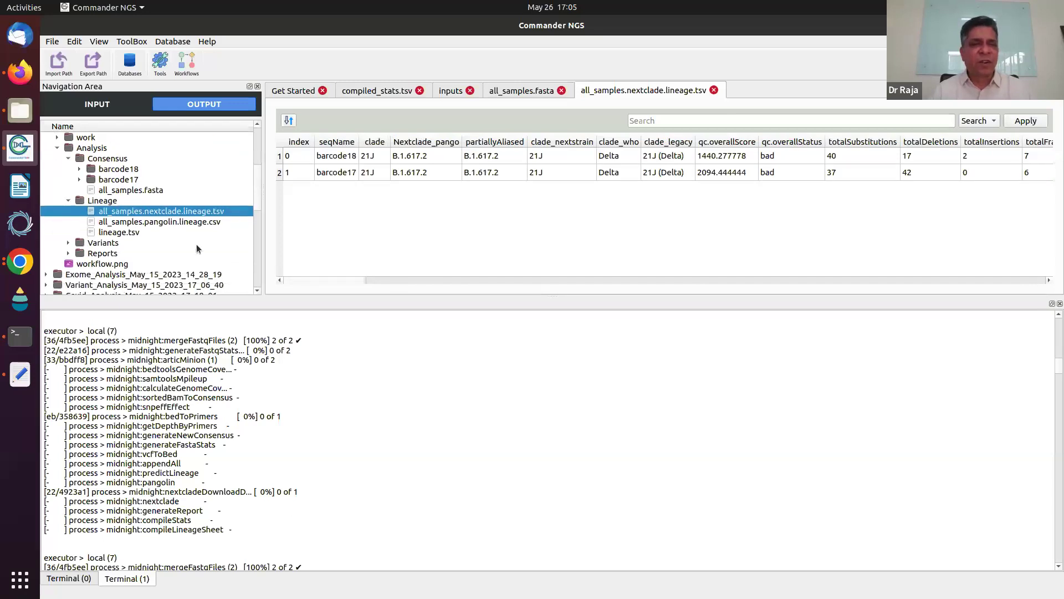
double_click(184, 221)
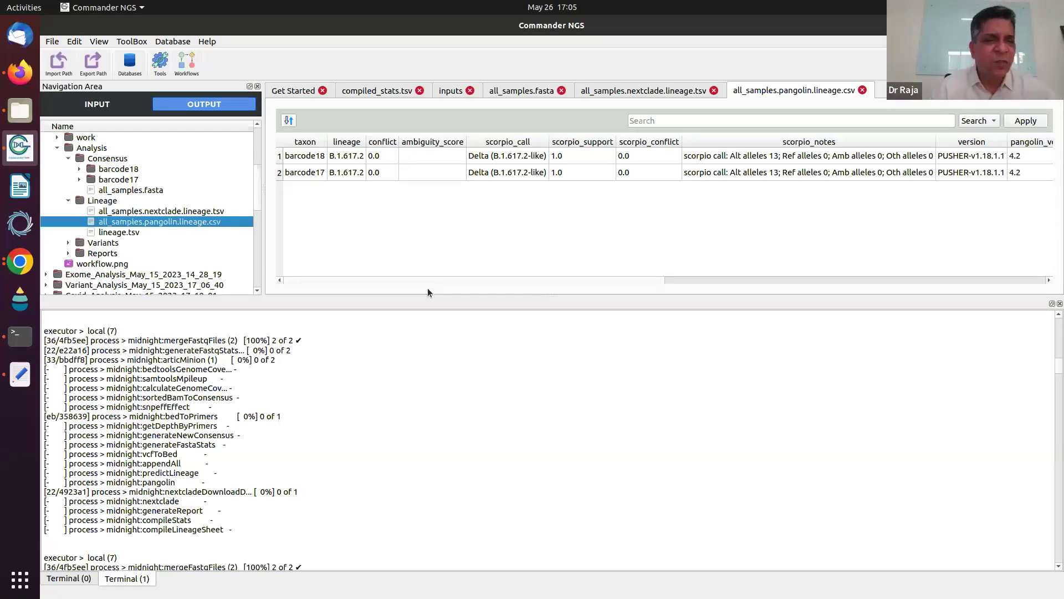
double_click(132, 233)
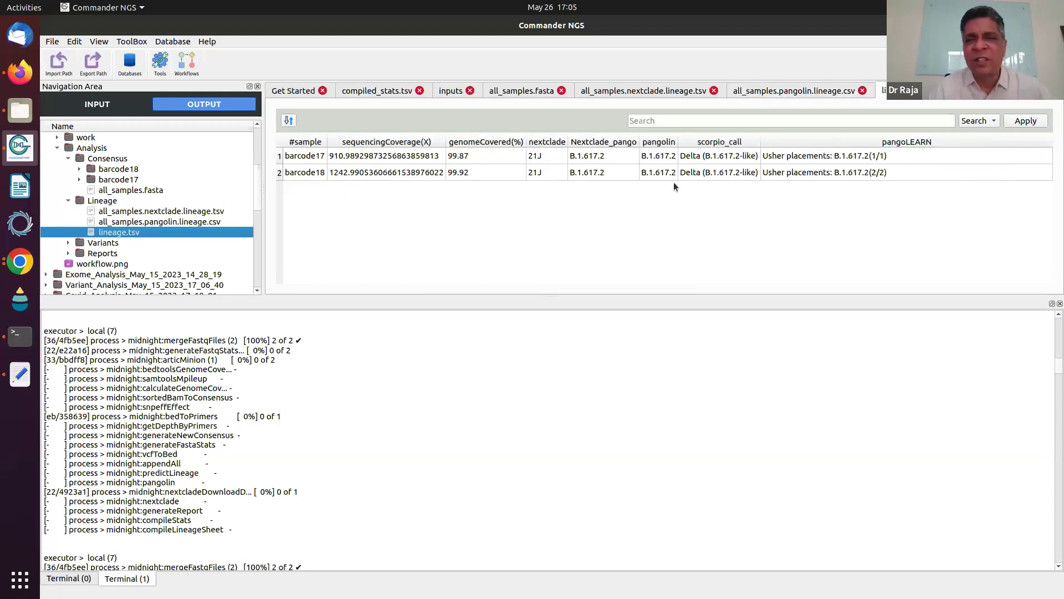
Expand the Variants and Reports folders, open the barcode18.html report, and enlarge the report area by shrinking the terminal pane.
click(69, 242)
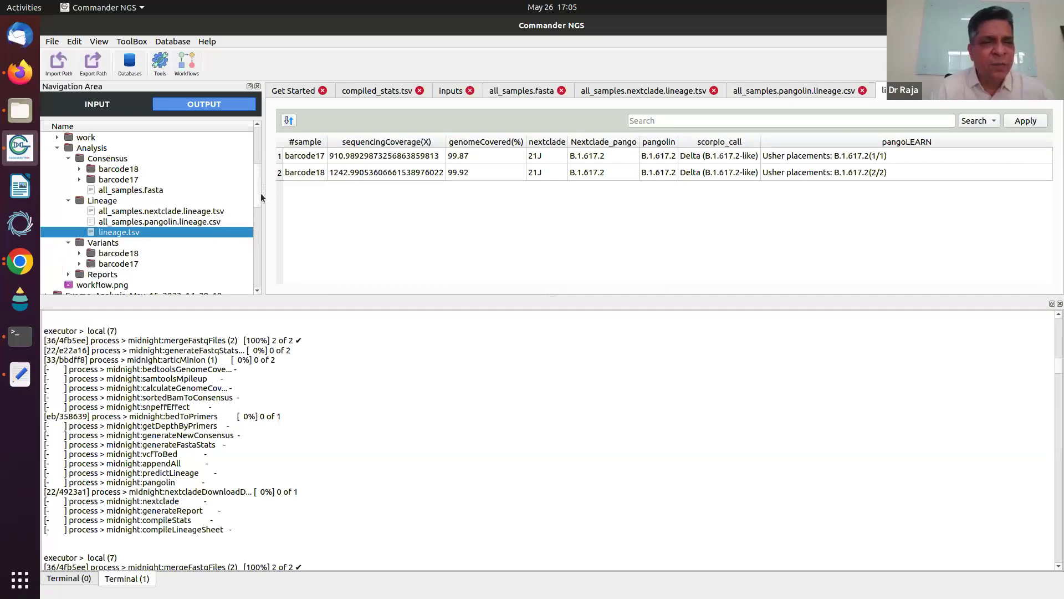
click(62, 277)
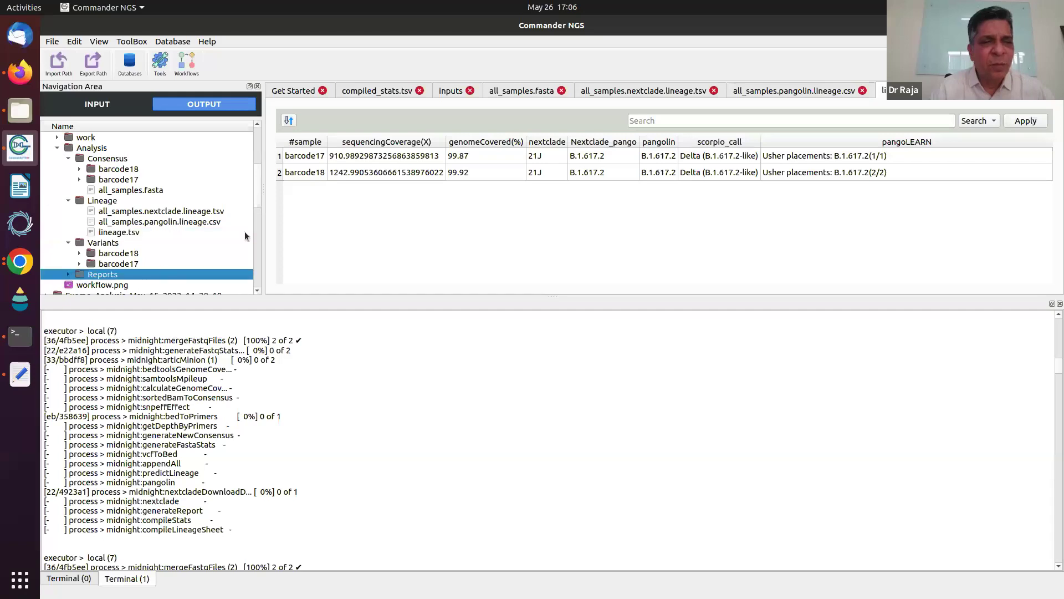
scroll(260, 191, down, 3)
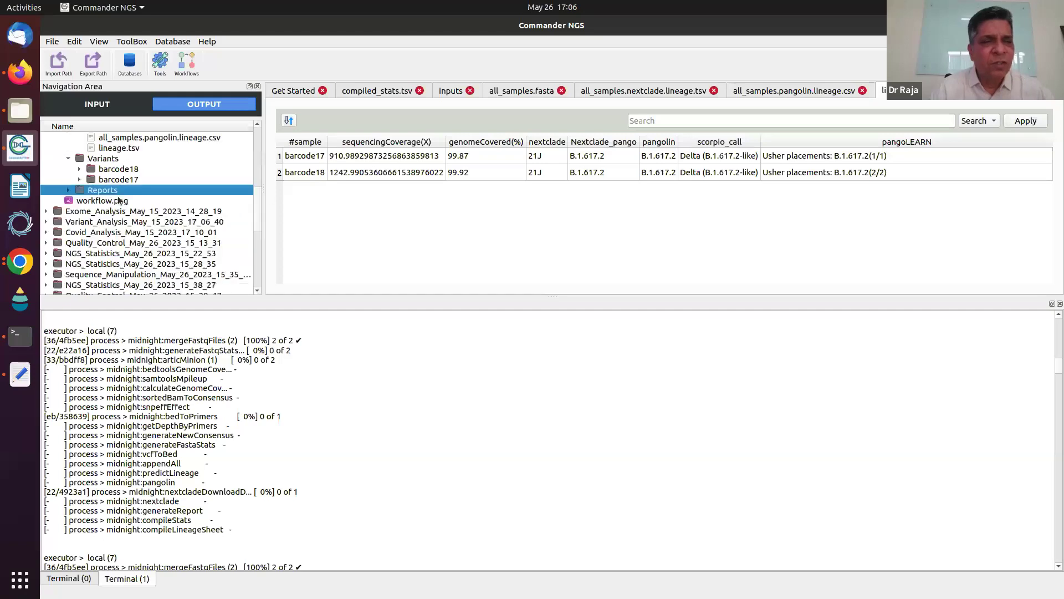
click(65, 191)
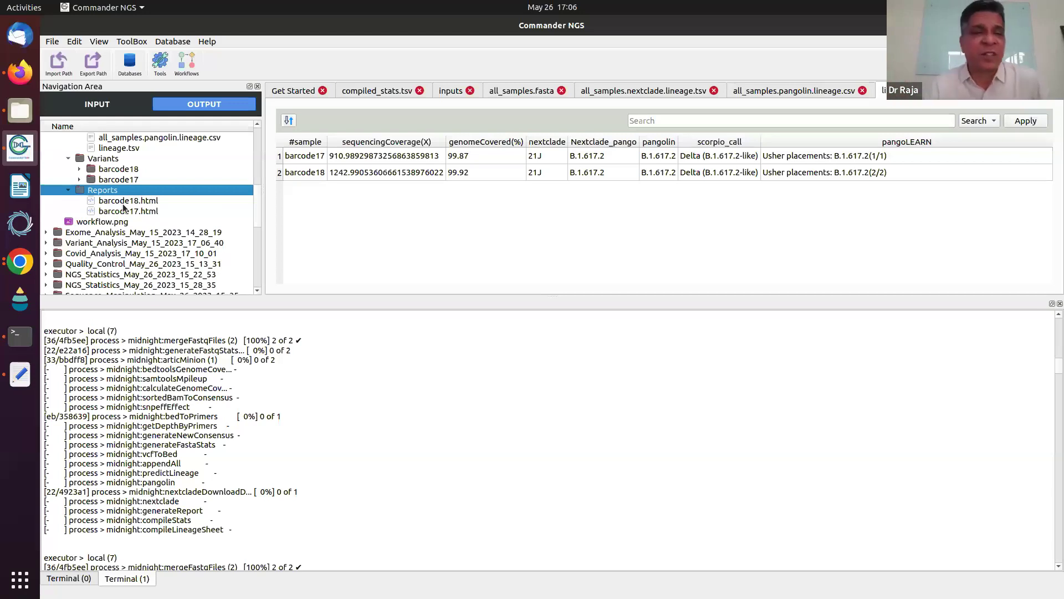
click(121, 202)
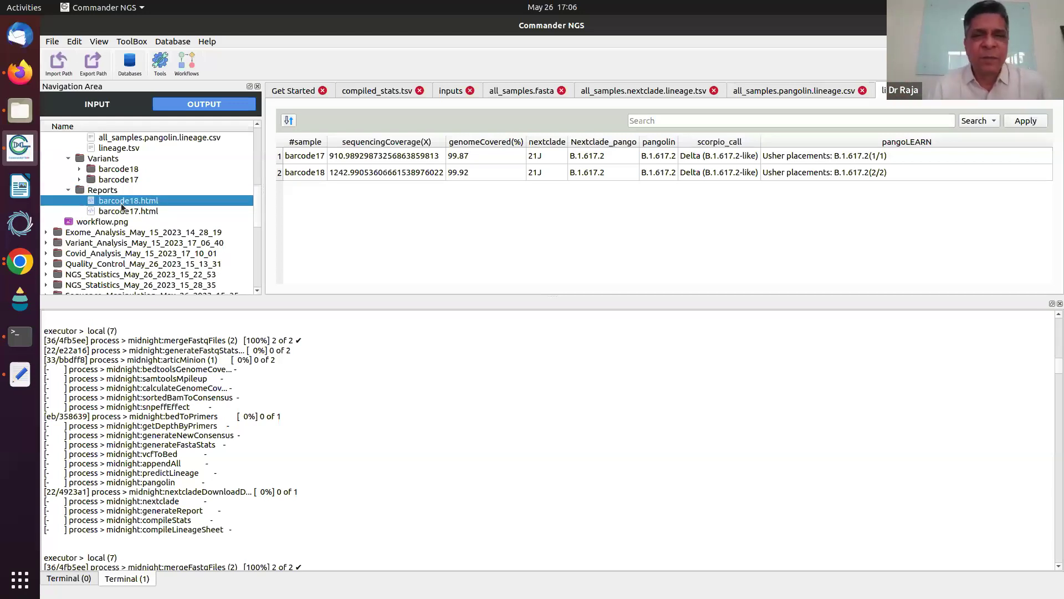
double_click(121, 203)
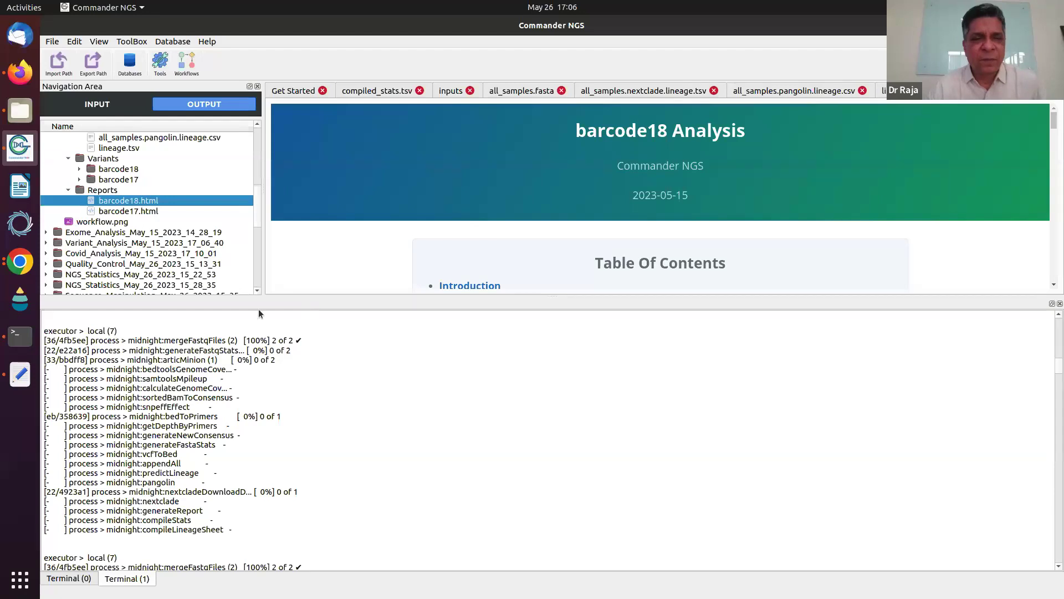
drag(238, 300, 238, 520)
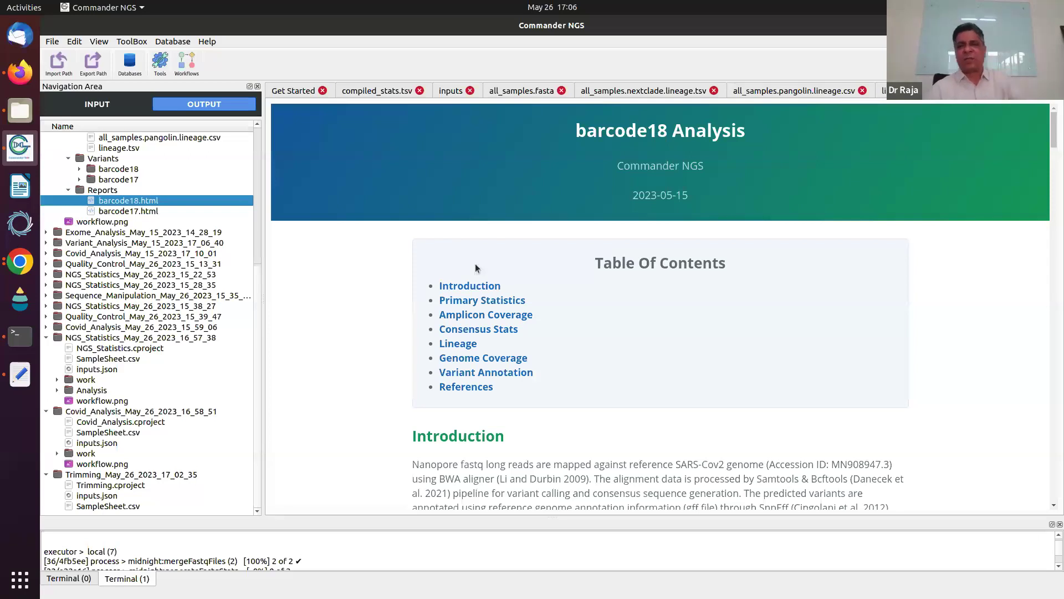
Read the report's introduction and show 25 entries in the Primary Statistics table to examine all read length figures.
scroll(559, 205, down, 3)
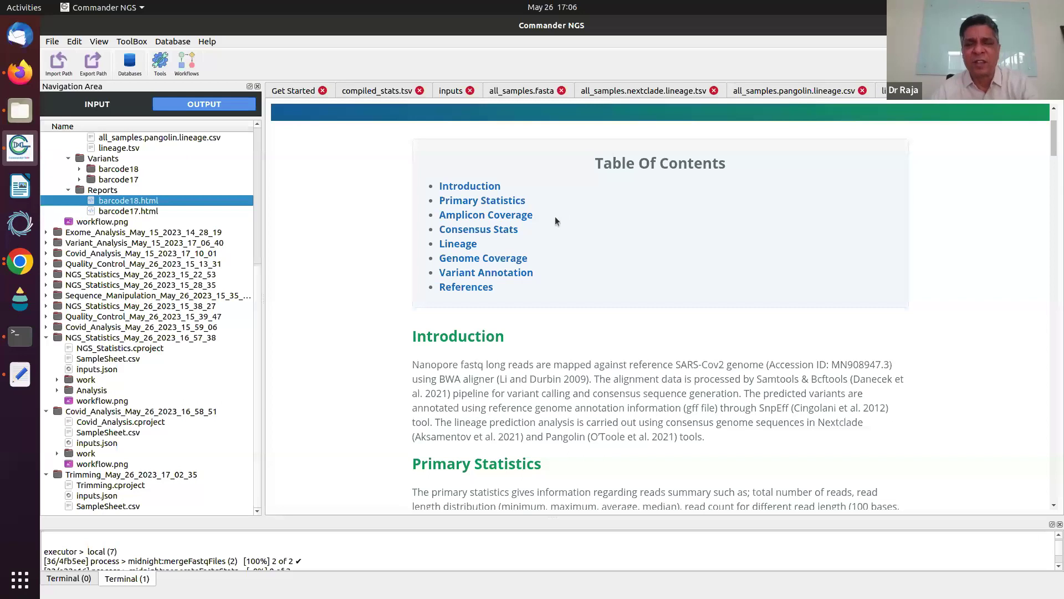
scroll(557, 227, down, 6)
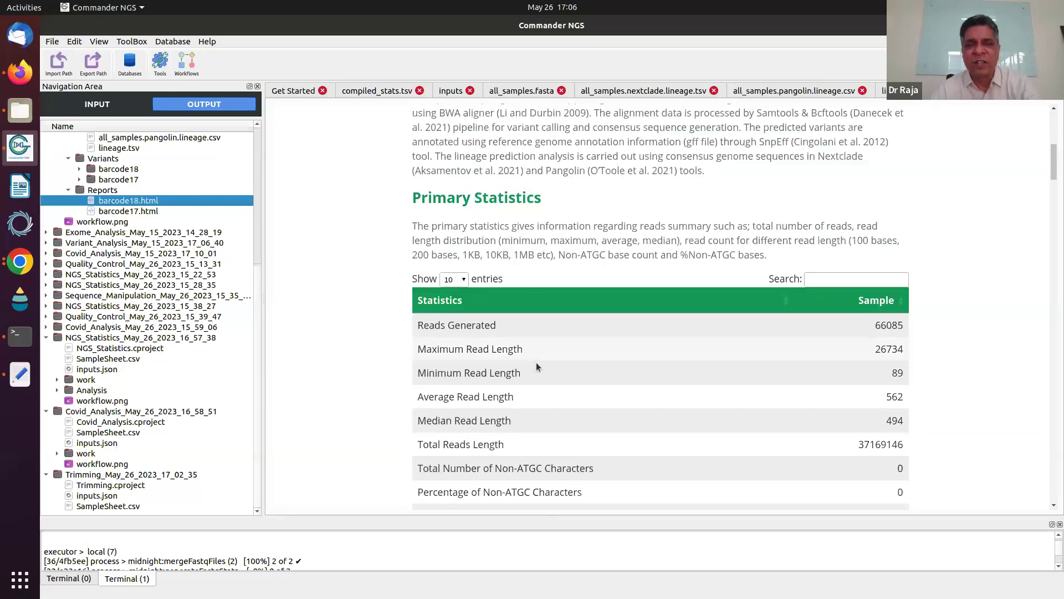
click(455, 279)
click(452, 301)
scroll(547, 260, down, 2)
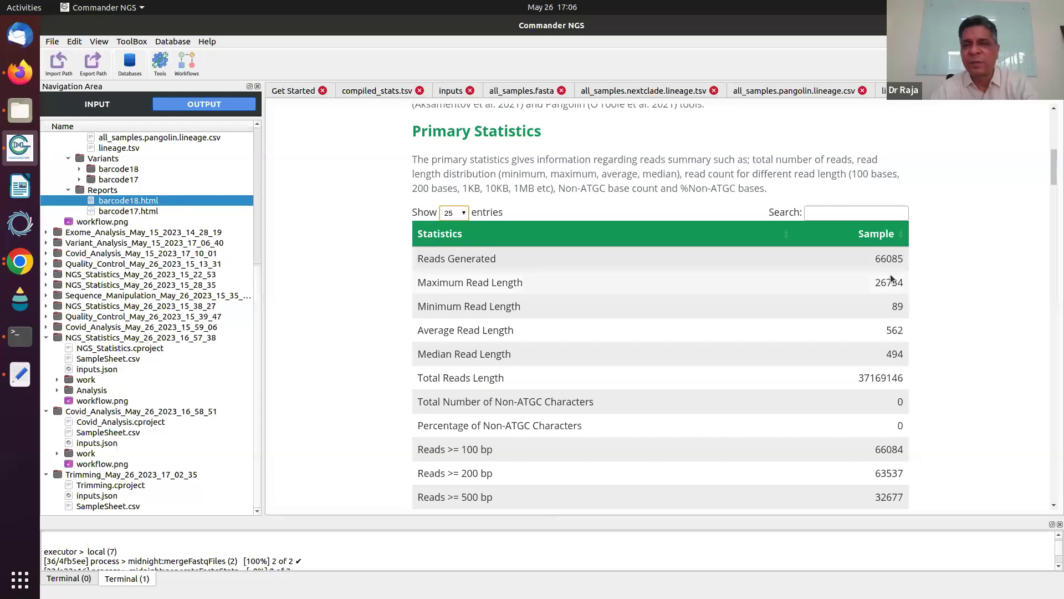
scroll(653, 276, down, 2)
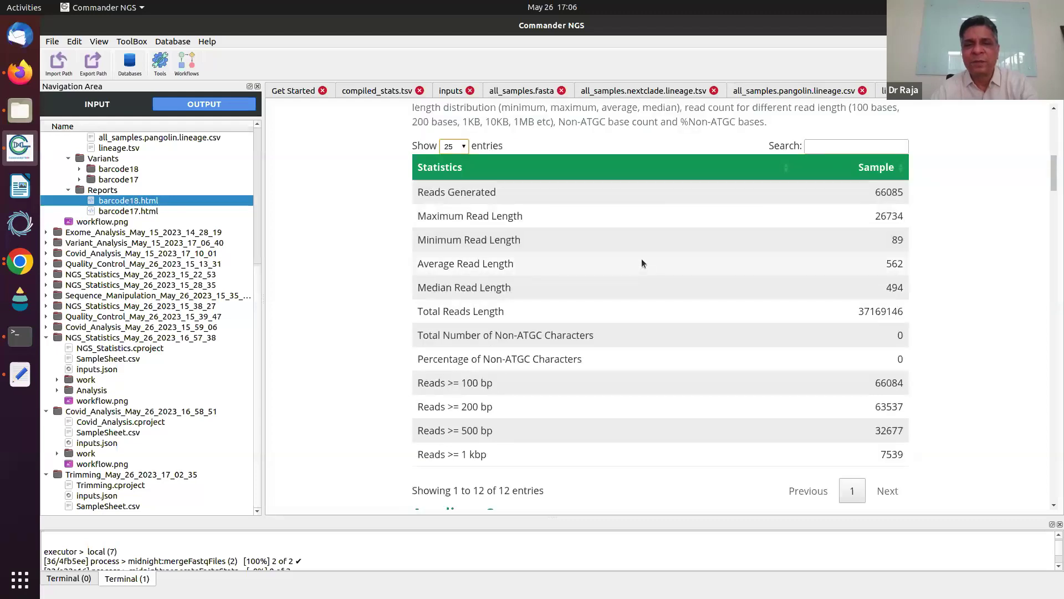
Examine the Amplicon Coverage table and bar chart, paging through the table to page 3.
scroll(638, 250, down, 5)
scroll(635, 252, down, 14)
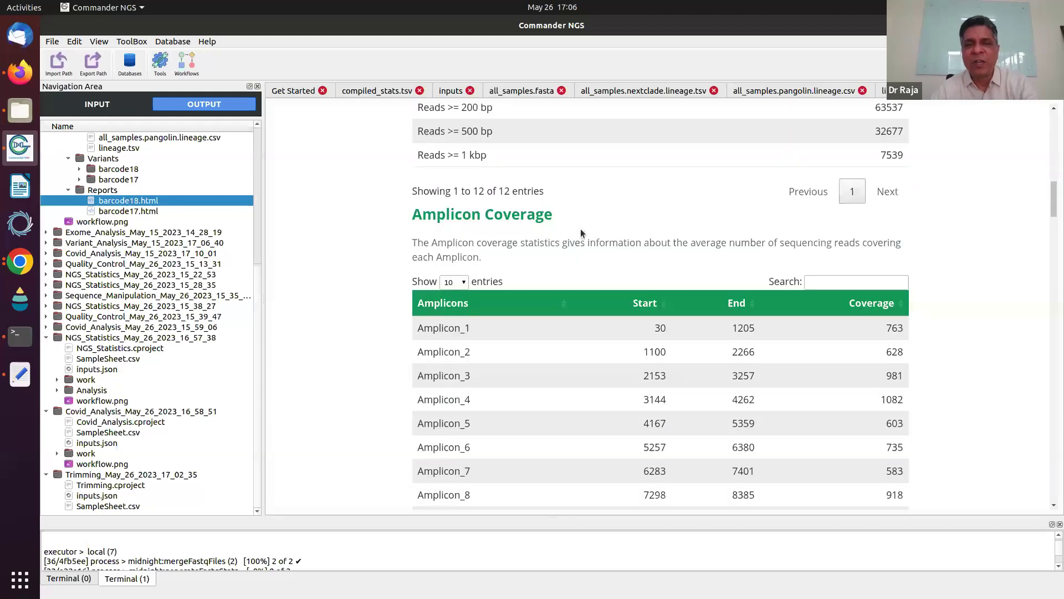
scroll(584, 230, down, 2)
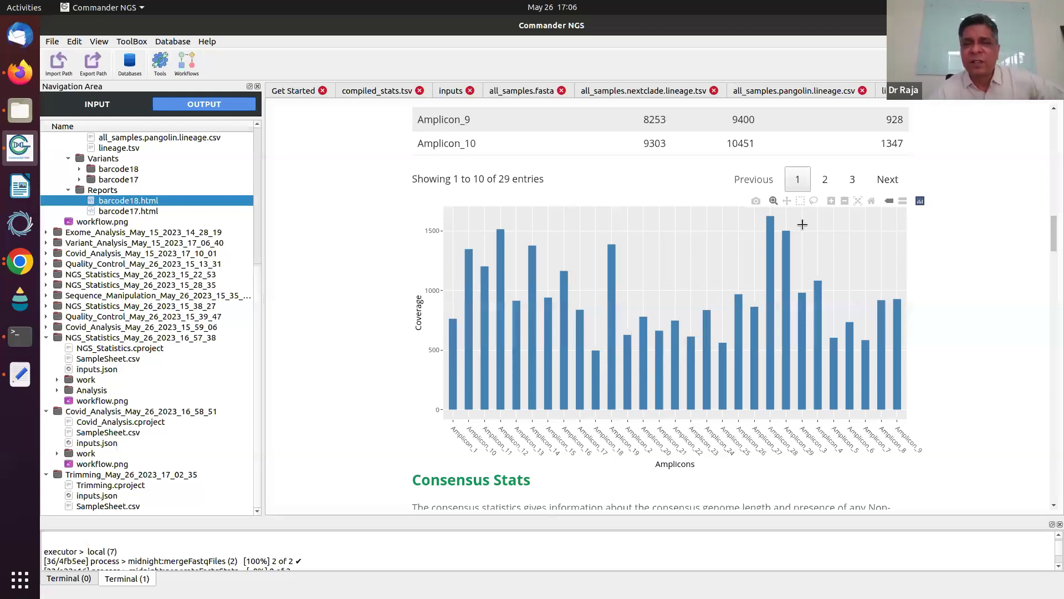
click(835, 186)
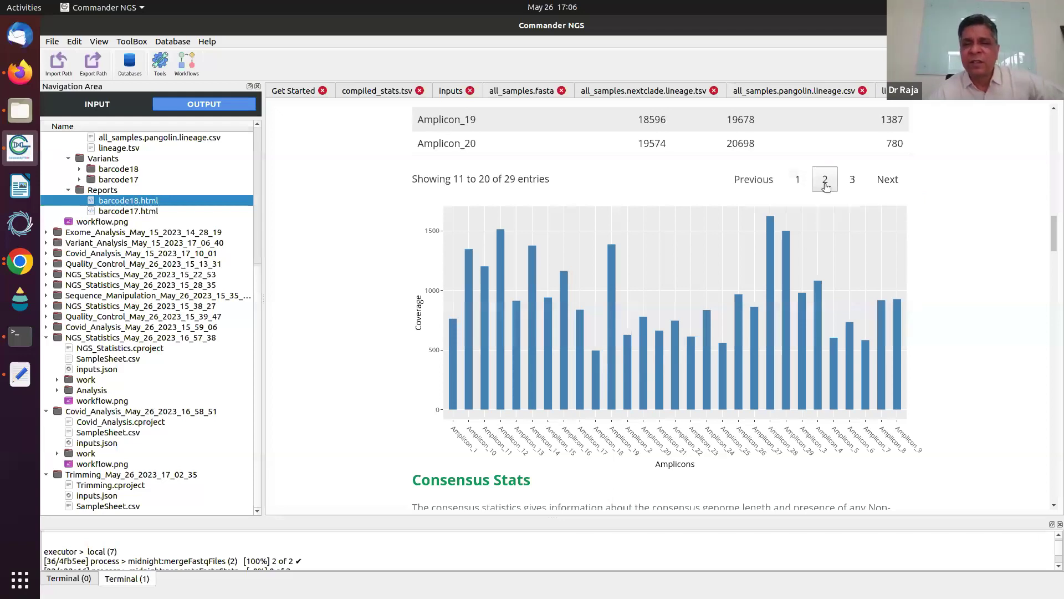
click(852, 179)
scroll(640, 239, down, 3)
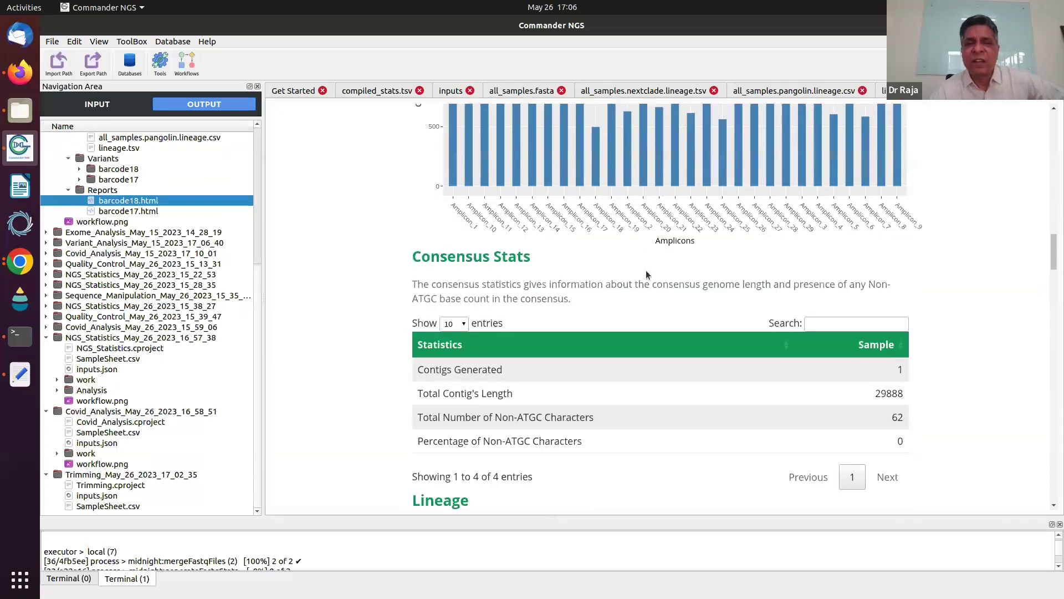
Examine the Consensus Stats, Lineage and Genome Coverage sections of the barcode18 report, including the depth-by-position plot.
scroll(646, 275, down, 1)
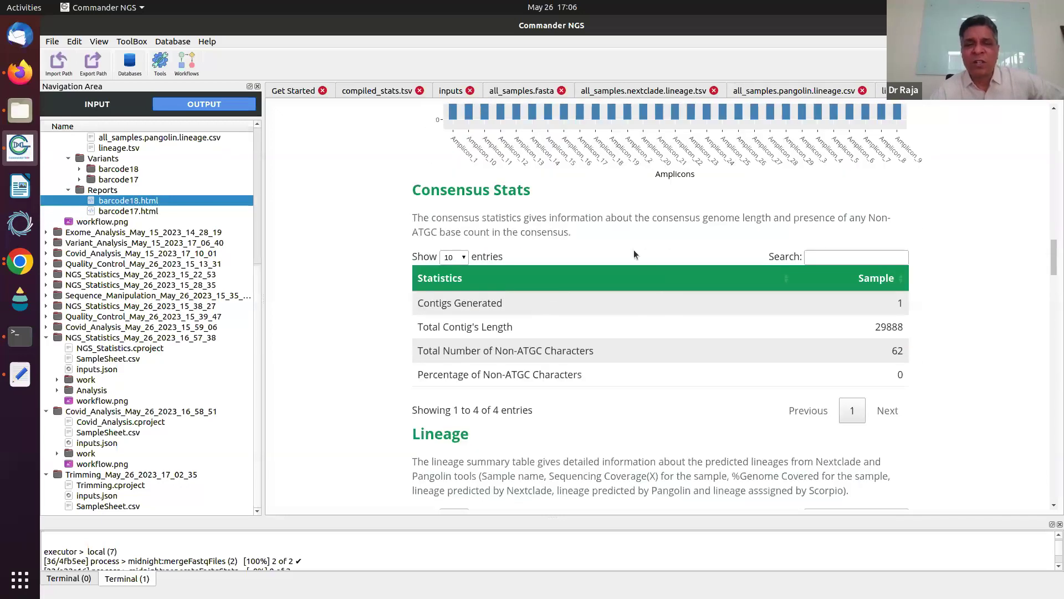
scroll(634, 252, down, 1)
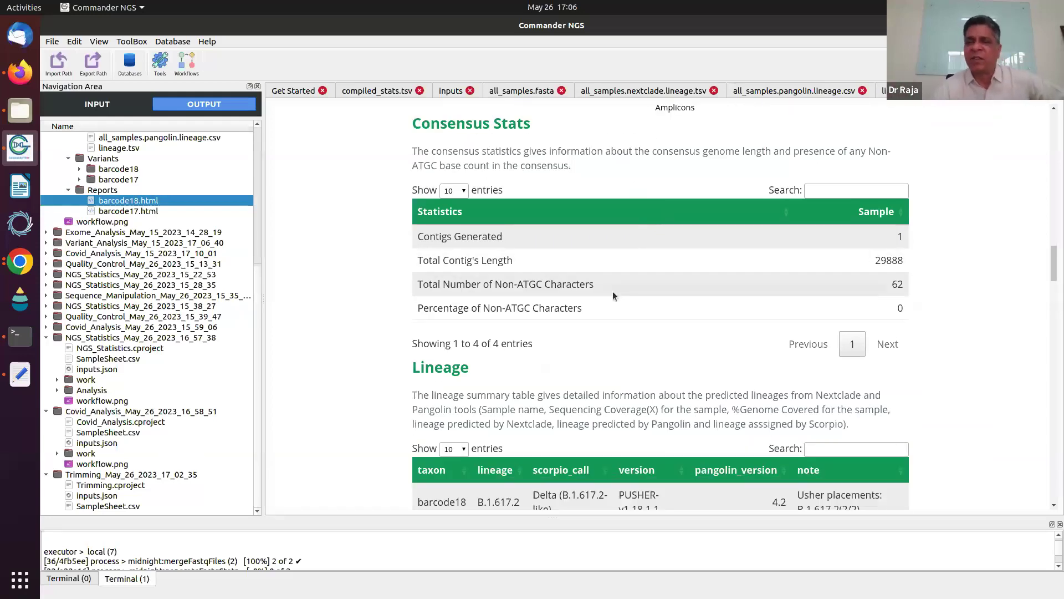
scroll(621, 271, down, 2)
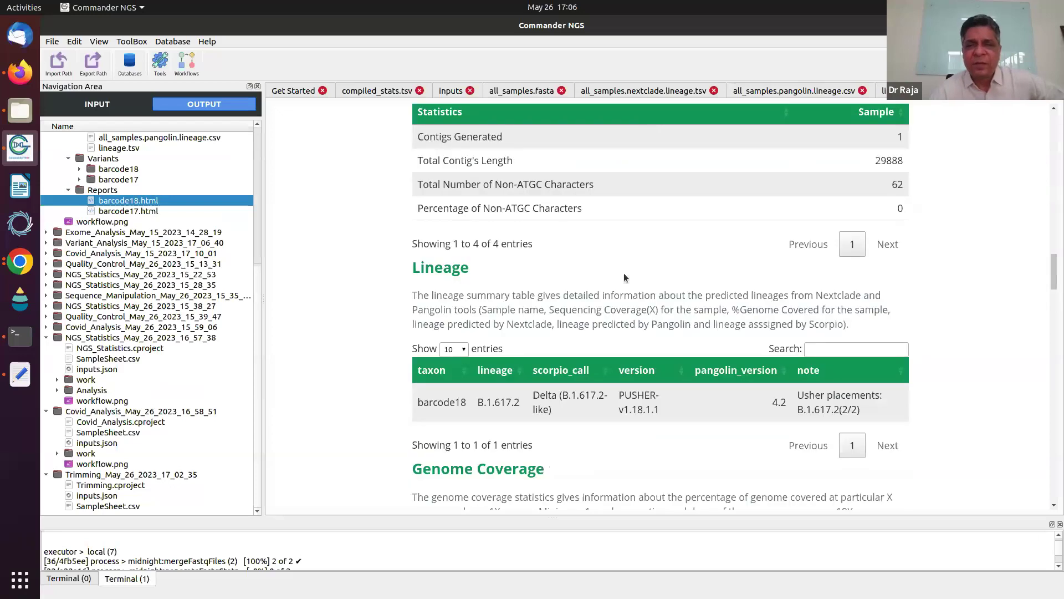
scroll(607, 243, down, 1)
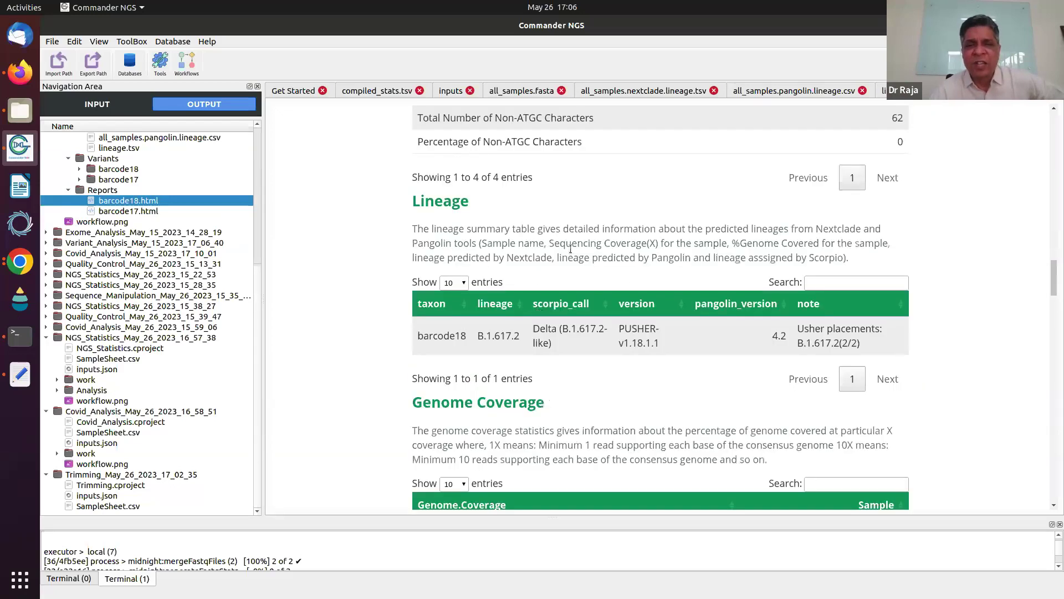
scroll(574, 248, down, 2)
scroll(574, 245, down, 4)
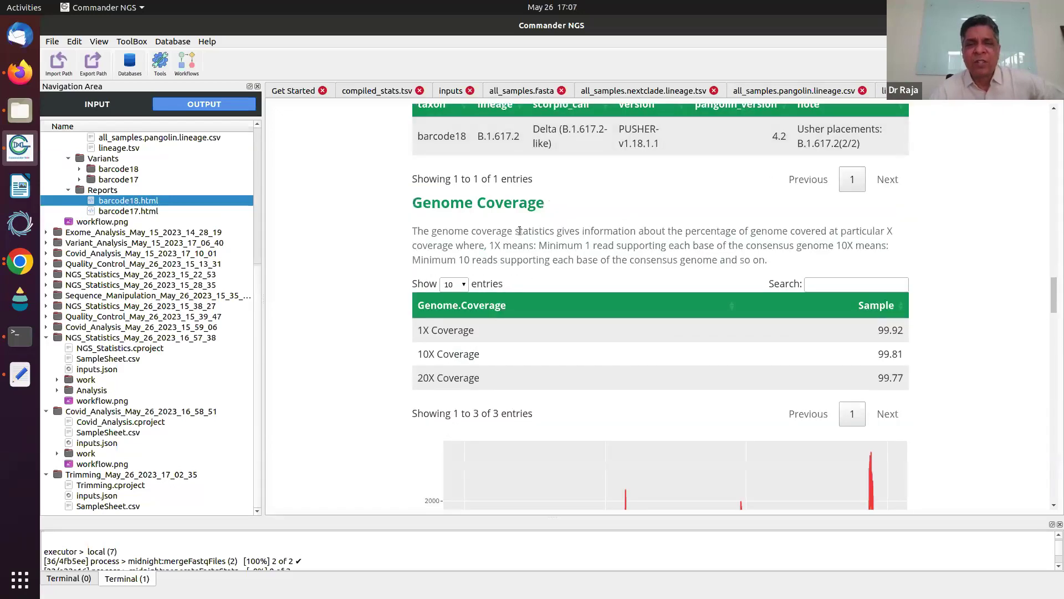
scroll(532, 255, down, 1)
scroll(533, 255, down, 2)
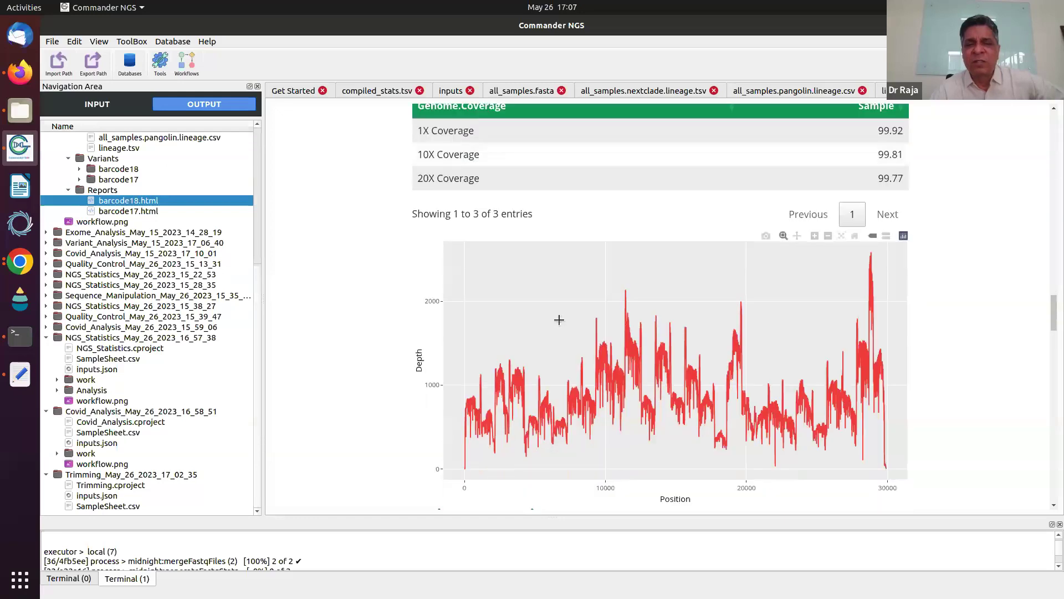
mouse_move(776, 471)
Examine the Variant Annotation table and the per-gene variant charts, continuing to the report's References.
scroll(529, 255, down, 3)
scroll(532, 261, down, 6)
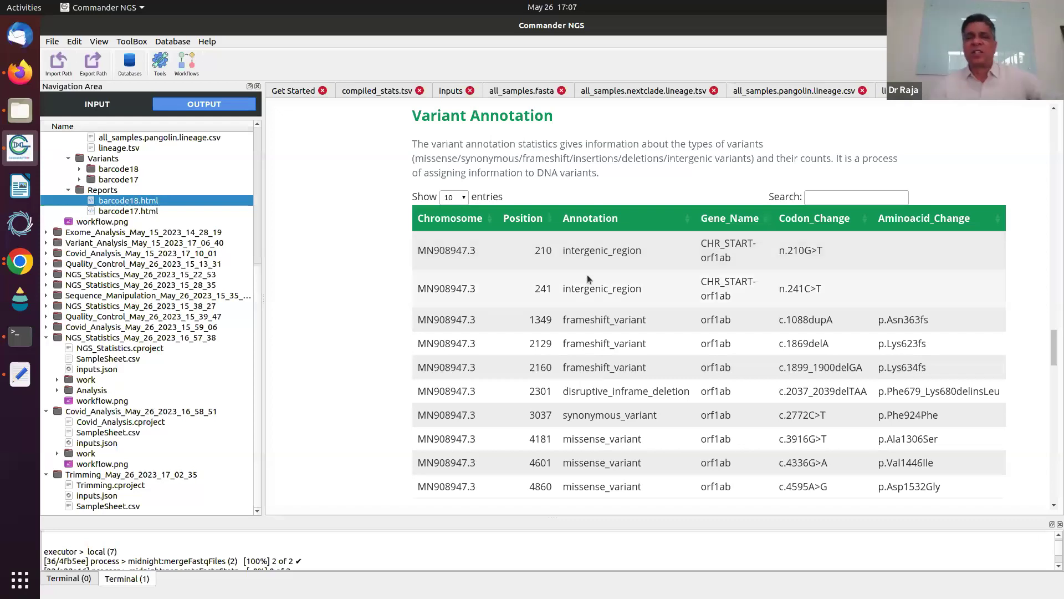
scroll(587, 247, down, 7)
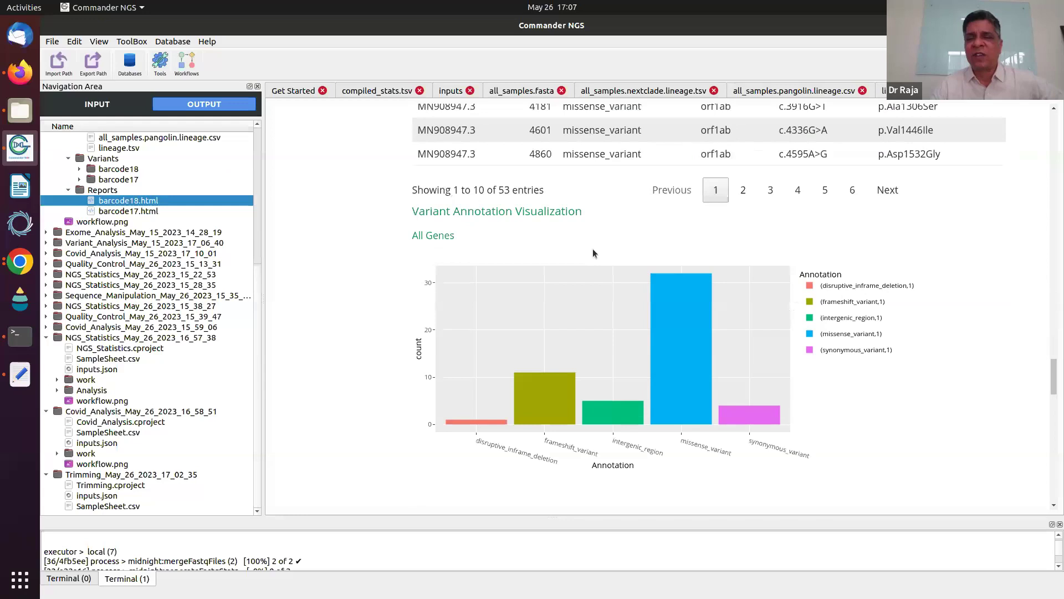
scroll(593, 253, down, 1)
scroll(612, 256, down, 1)
scroll(615, 259, down, 7)
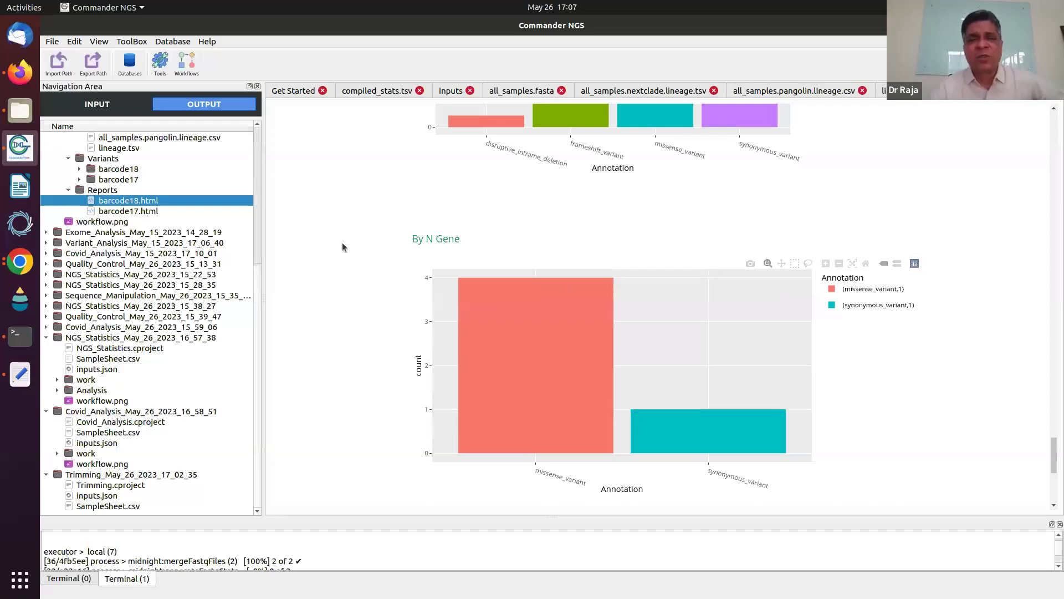
scroll(344, 238, down, 2)
scroll(346, 241, down, 4)
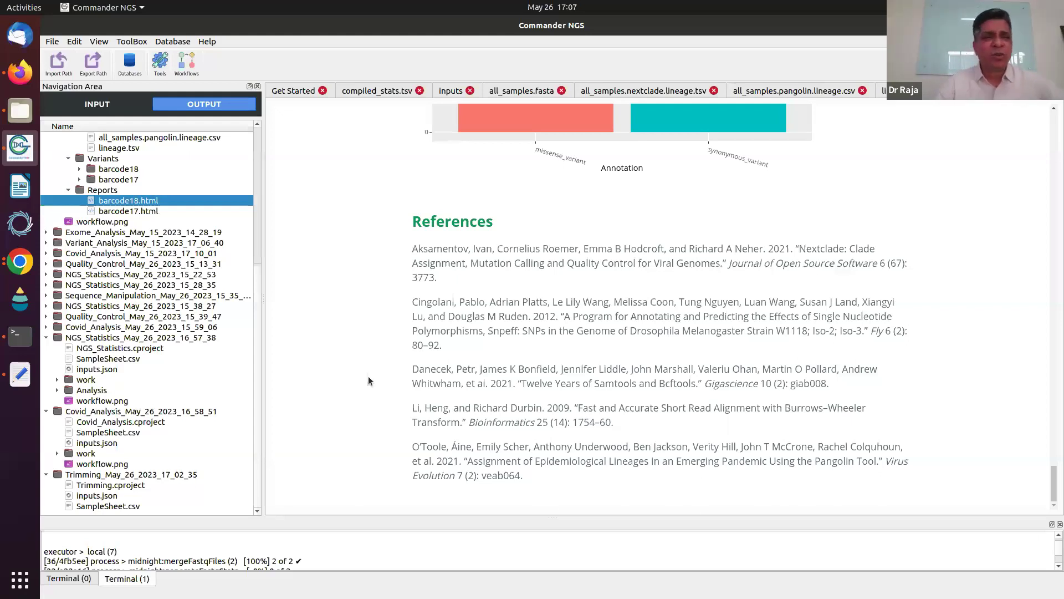
Open the list of workflows and browse the available pipelines down to 16s Metagenomic Analysis.
click(188, 64)
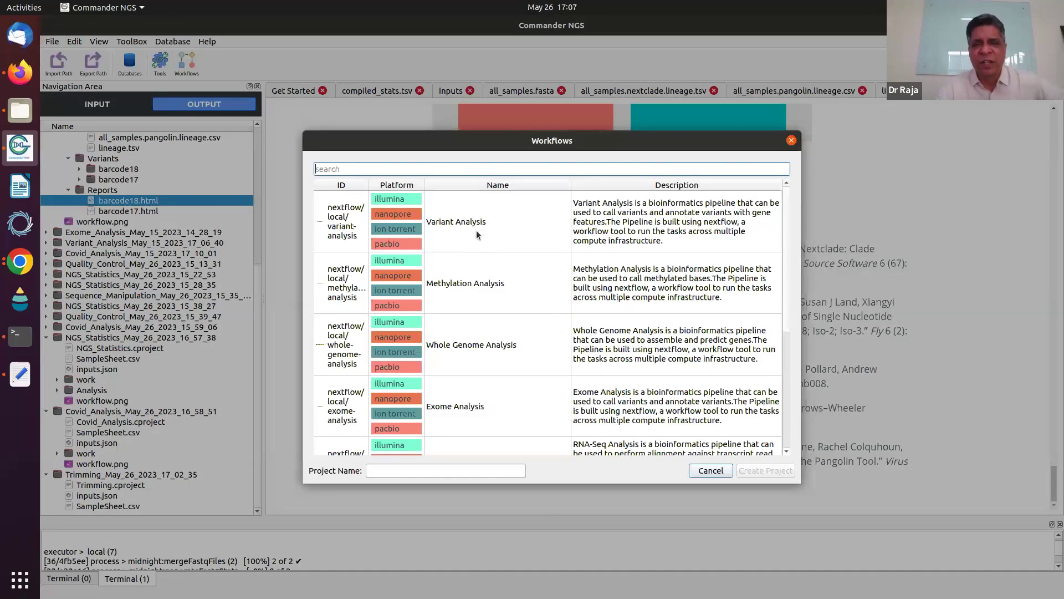
click(478, 284)
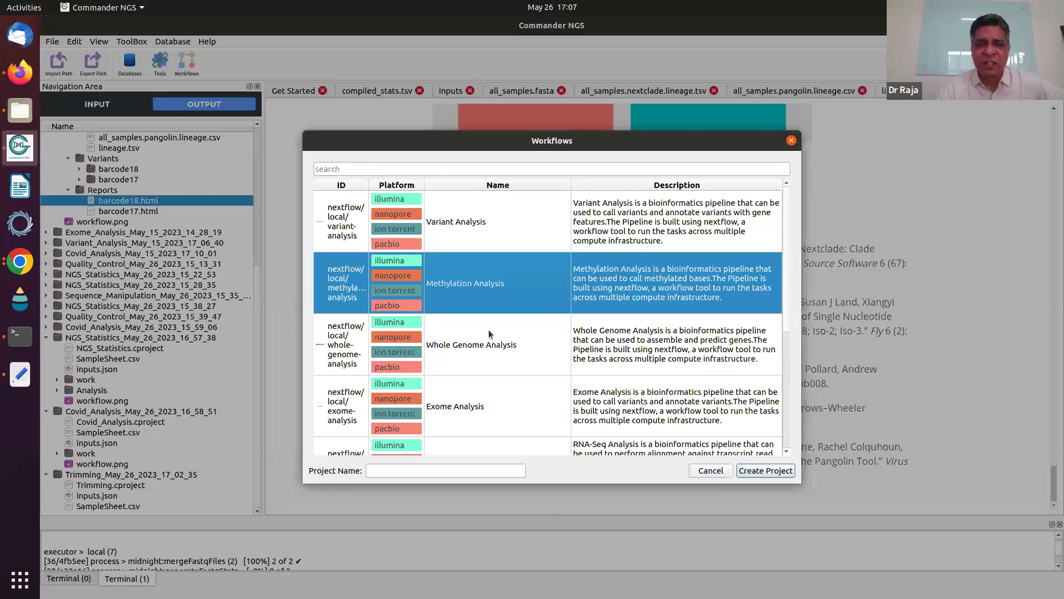
click(483, 346)
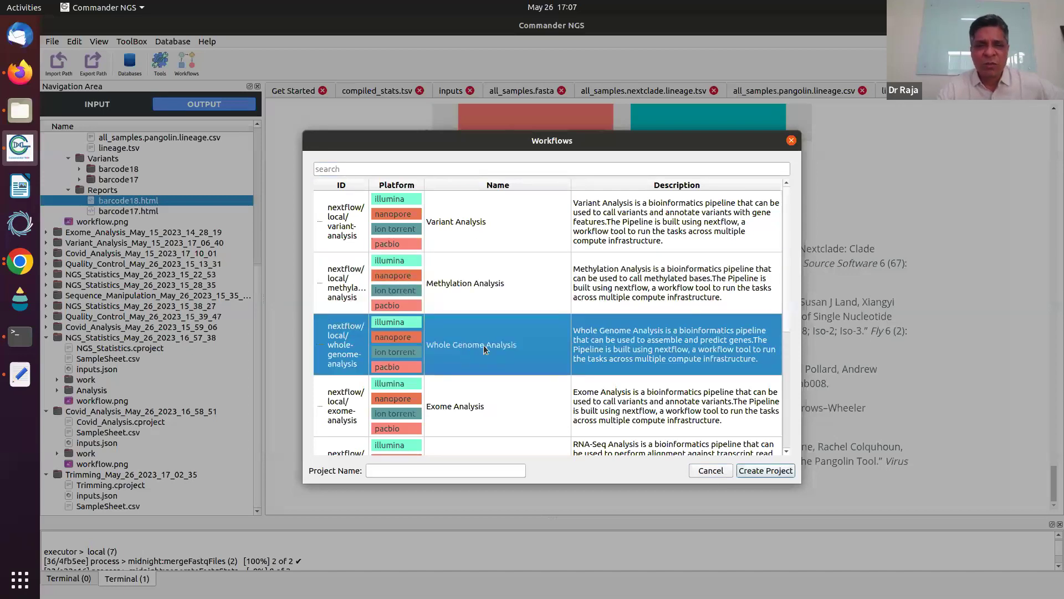
key(Down)
key(Down)
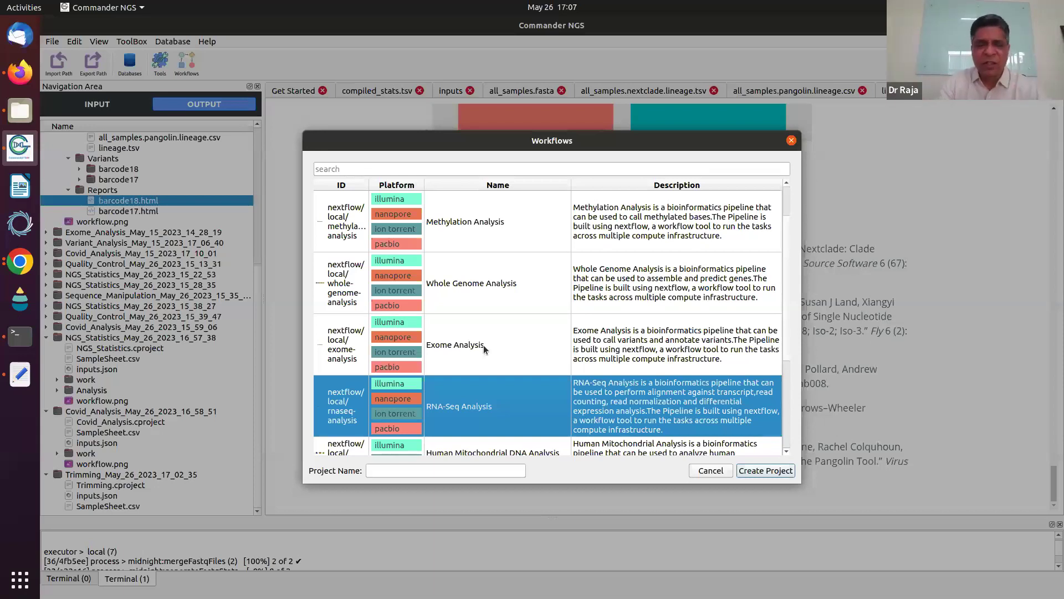
key(Down)
key(Down)
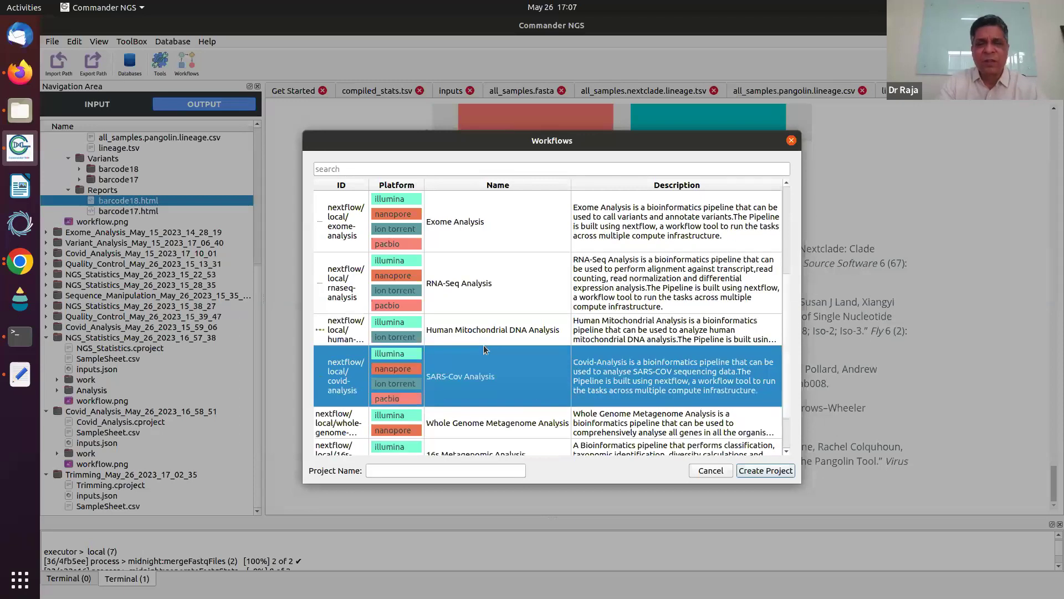
key(Down)
key(Down)
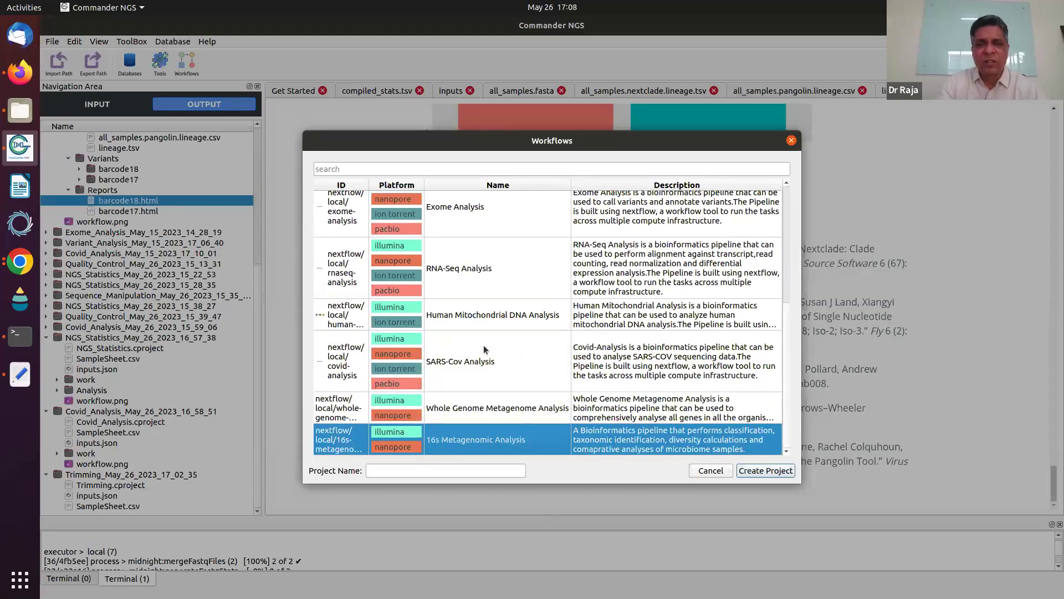
key(Up)
key(Up)
key(Down)
key(Down)
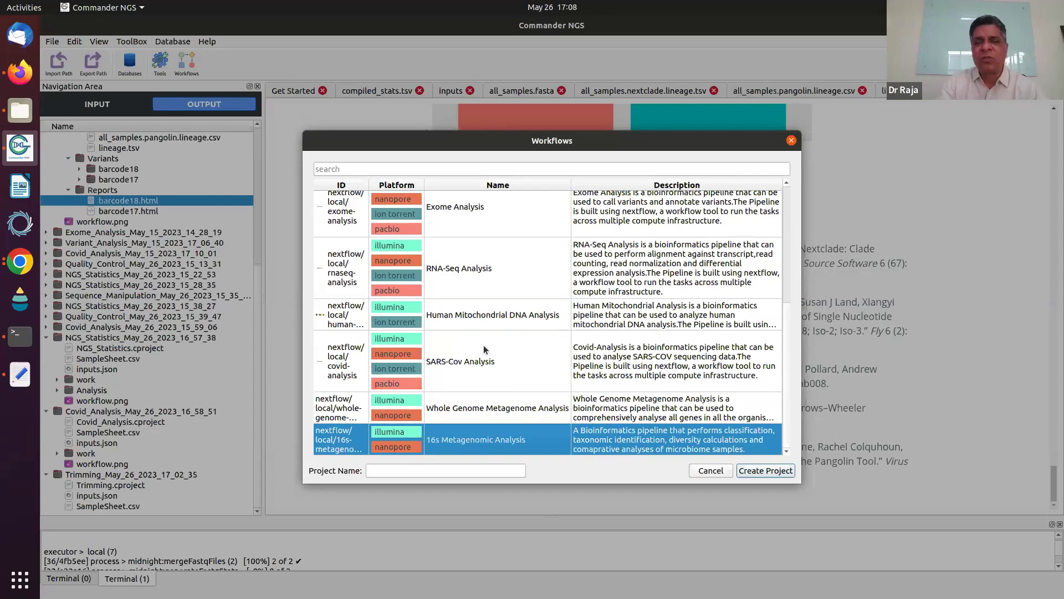
Browse back up the workflow list to Variant Analysis and close it without creating a project.
key(Up)
key(Up)
key(Up)
key(Up)
key(Up)
key(Up)
key(Up)
key(Up)
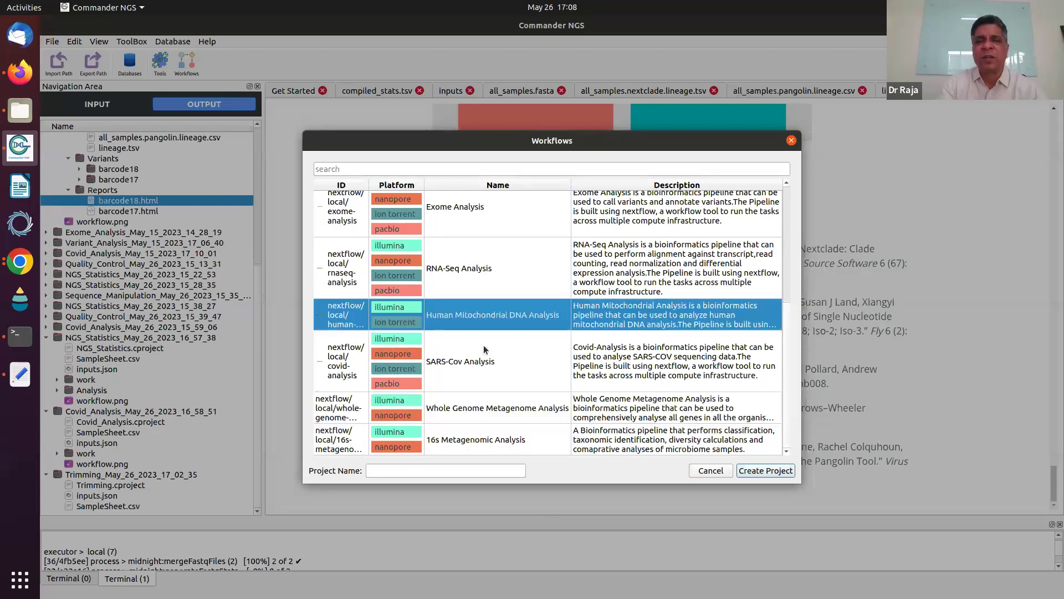
key(Down)
key(Up)
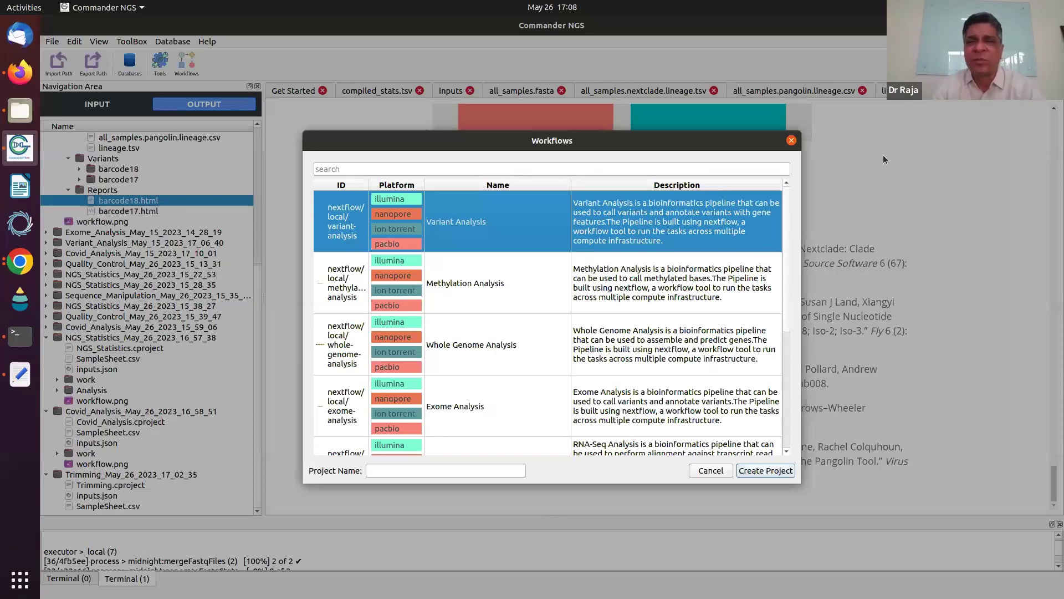
click(791, 141)
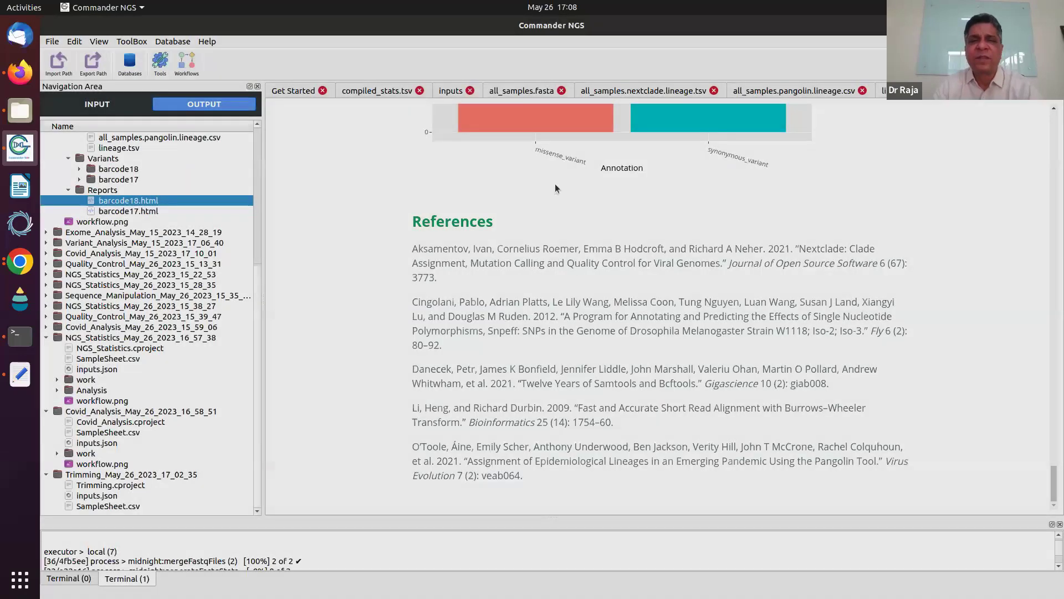
Look back through the barcode18 report from References to the Amplicon Coverage section.
scroll(548, 222, up, 10)
scroll(547, 260, up, 10)
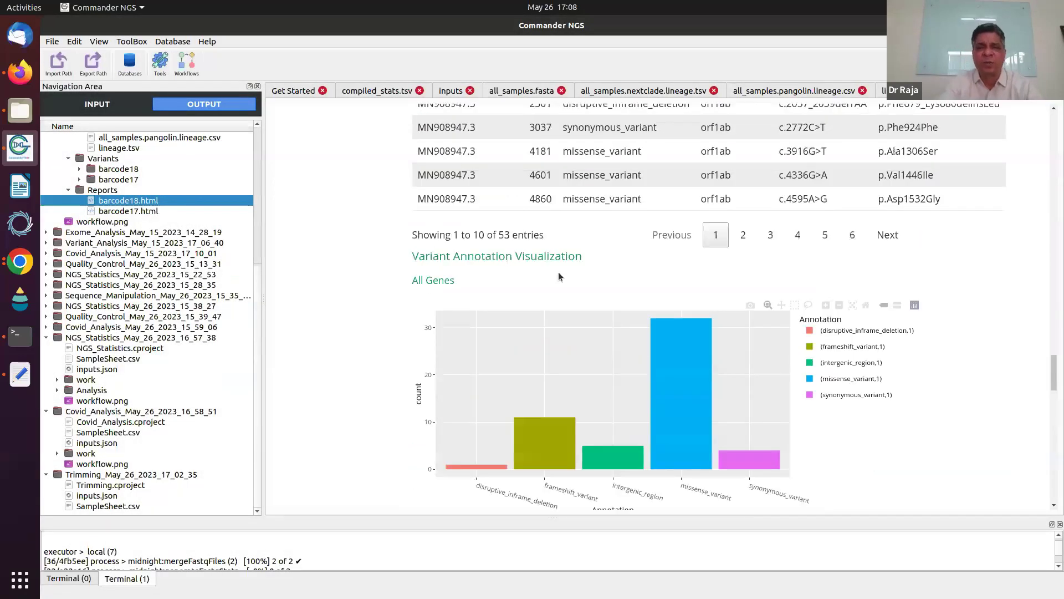
scroll(563, 283, up, 10)
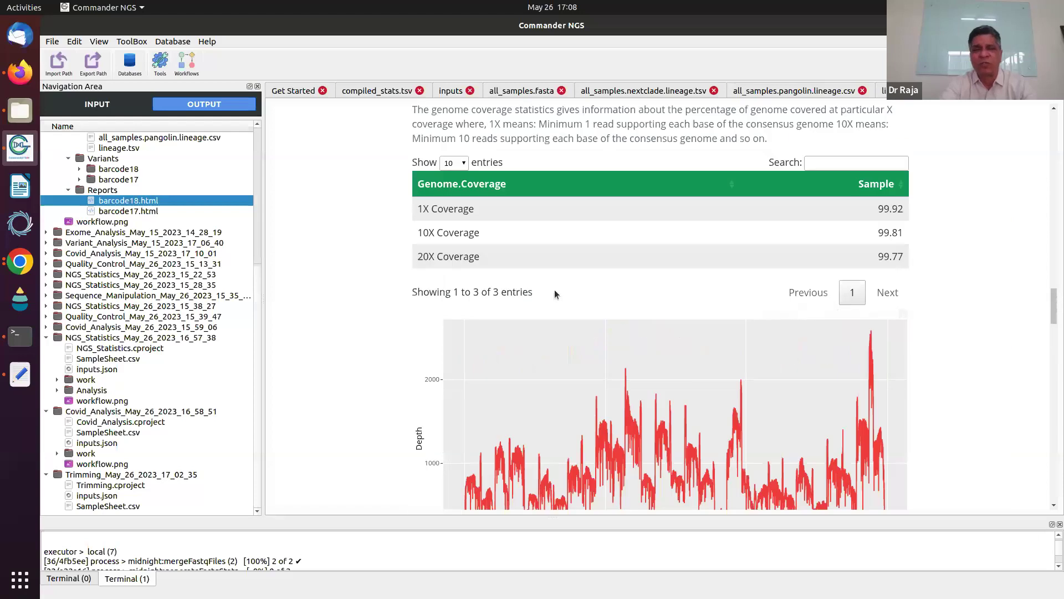
scroll(565, 292, up, 10)
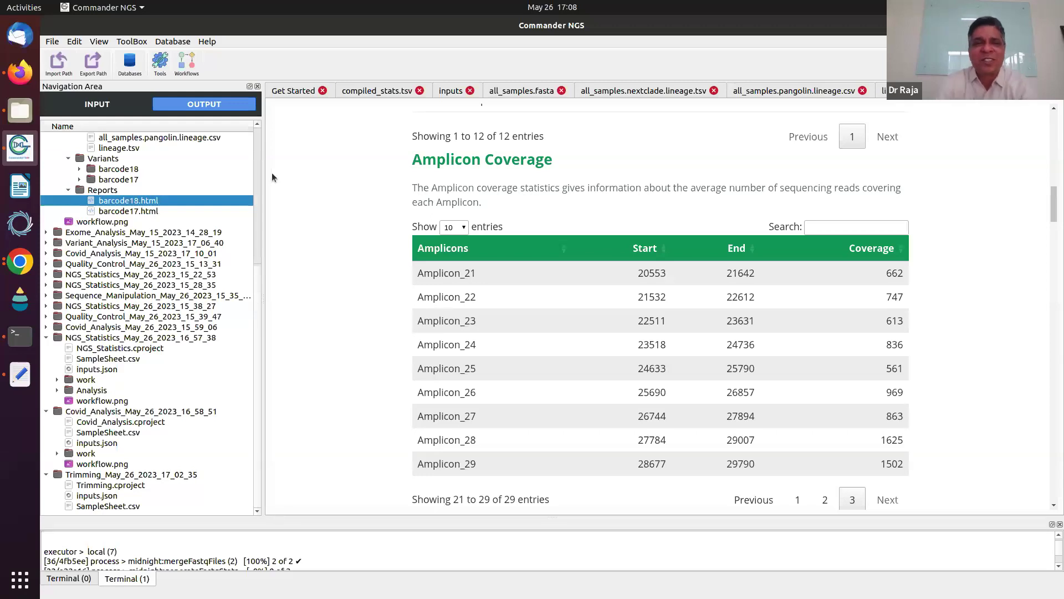
Switch to Google Chrome and start the CommanderV2LaunchMay2023_1 slideshow from the Final Report slide.
click(14, 270)
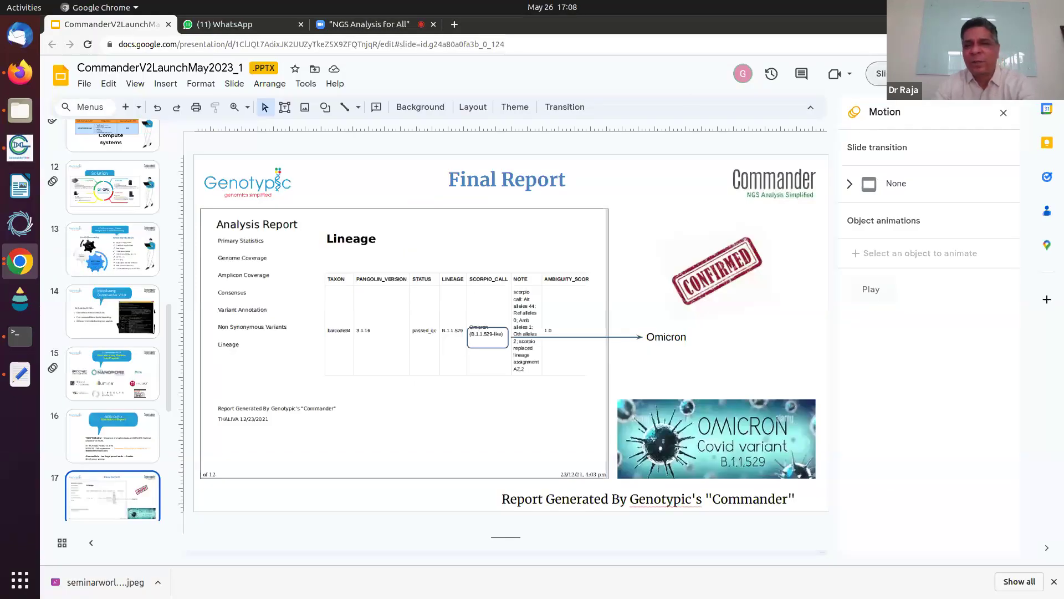
click(880, 74)
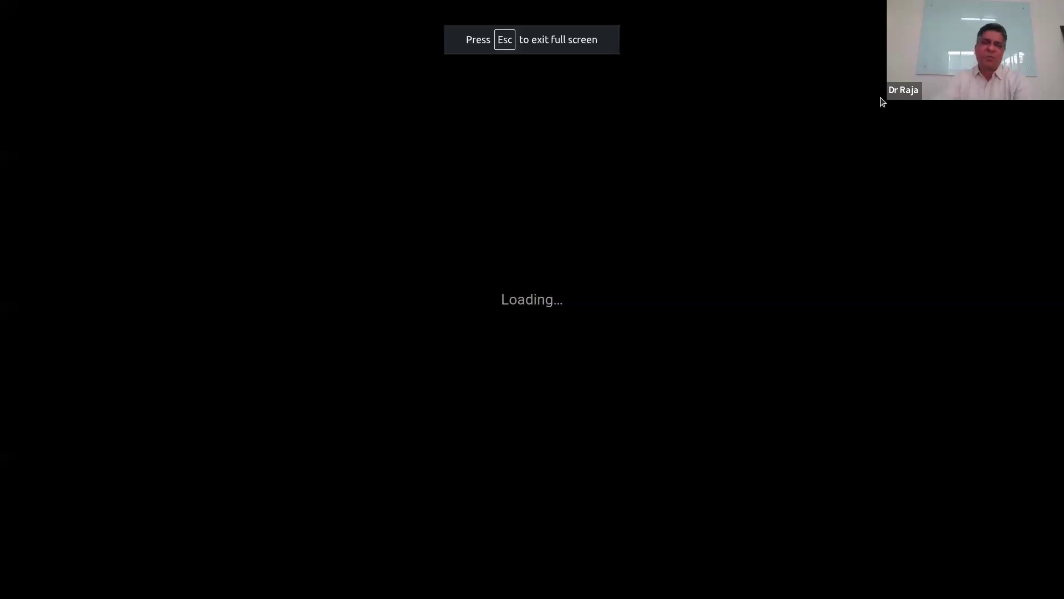